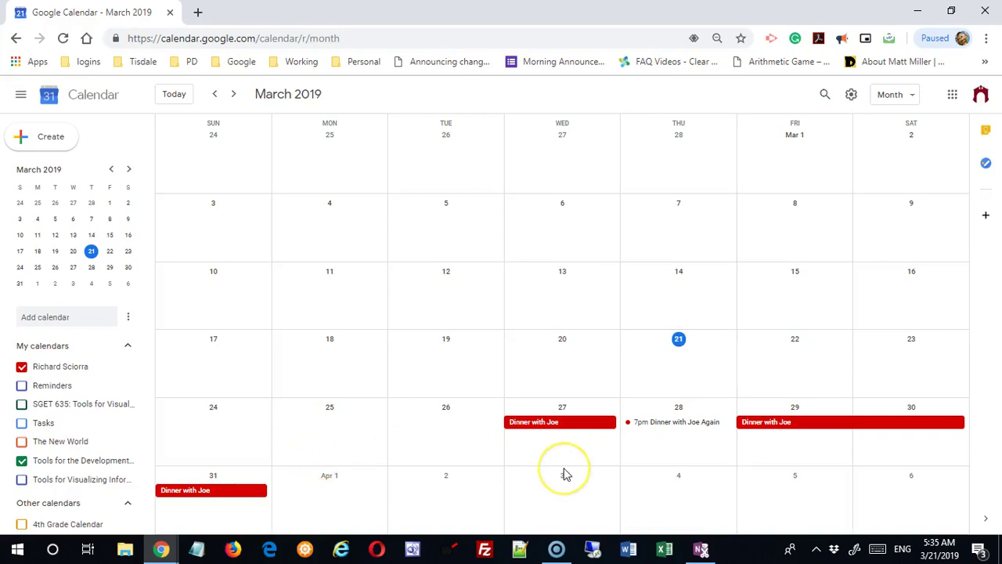
Open the details card of the Dinner with Joe event on Friday, March 29.
{"action": "left_click", "coordinate": [798, 427]}
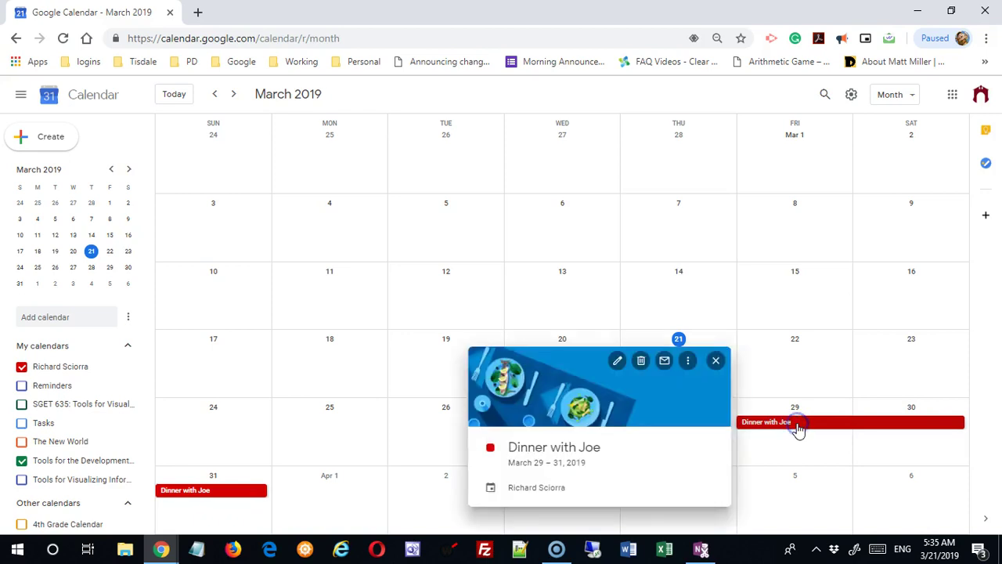
Change the Dinner with Joe end date to April 2 and save.
{"action": "left_click", "coordinate": [618, 363]}
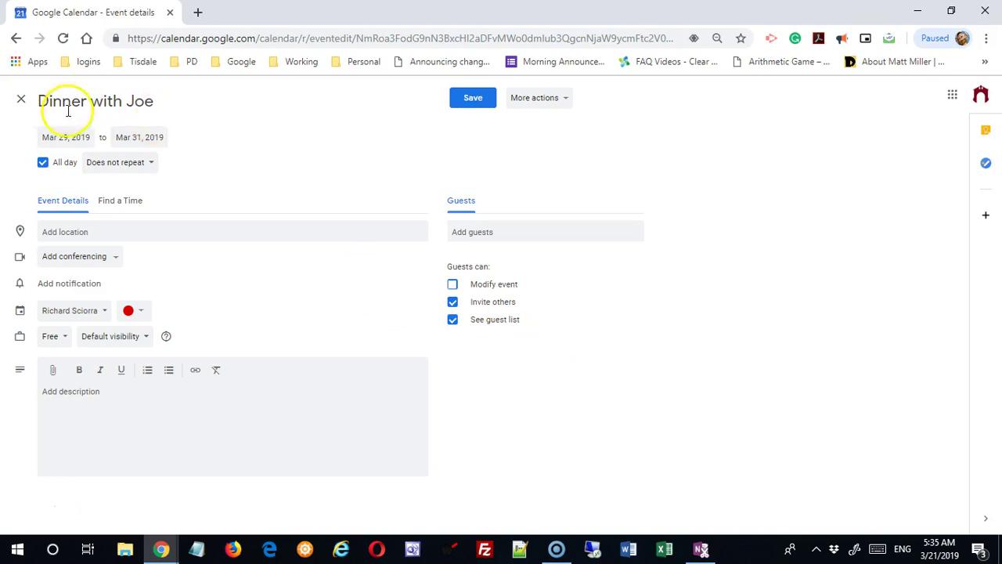
{"action": "left_click", "coordinate": [71, 139]}
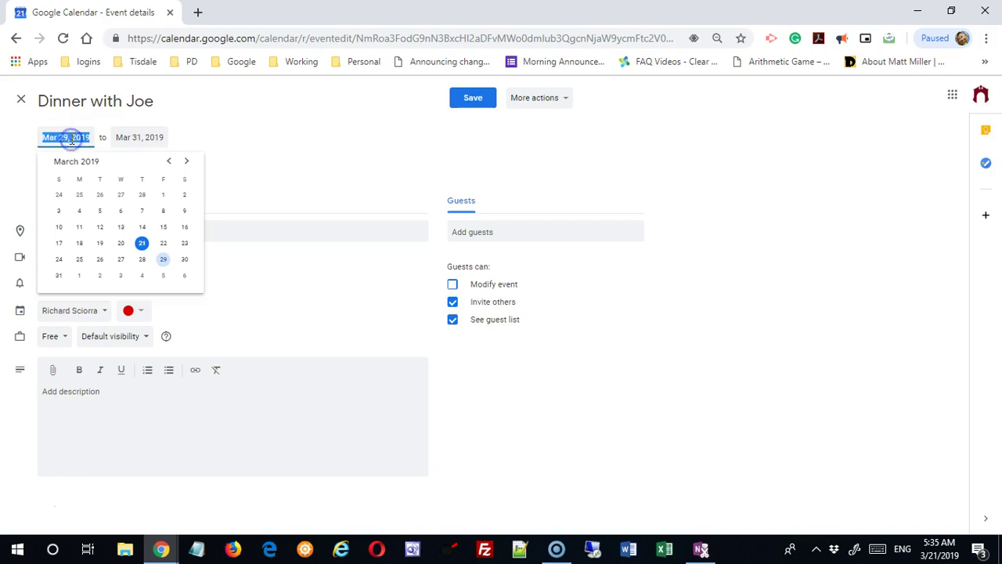
{"action": "left_click", "coordinate": [140, 137]}
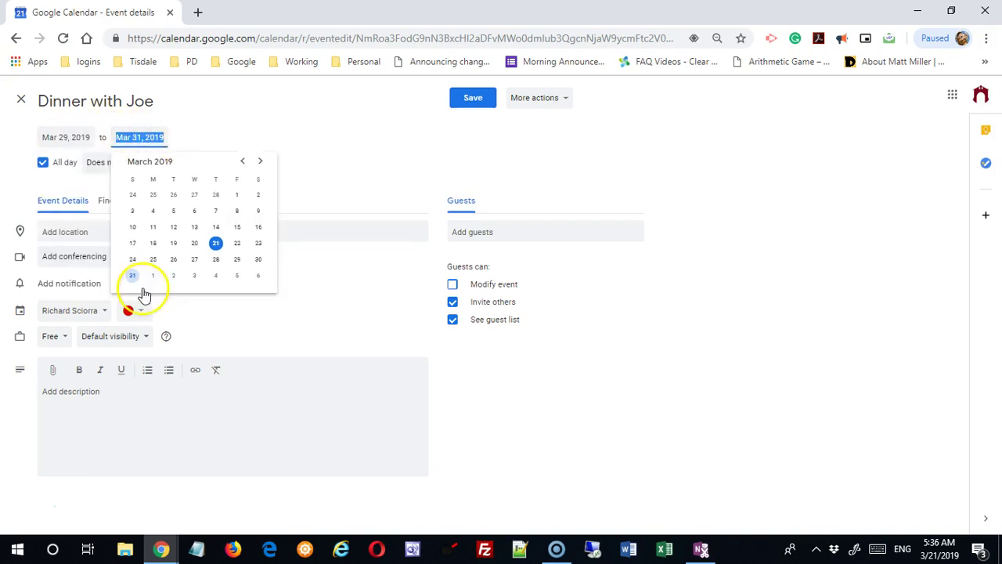
{"action": "left_click", "coordinate": [172, 276]}
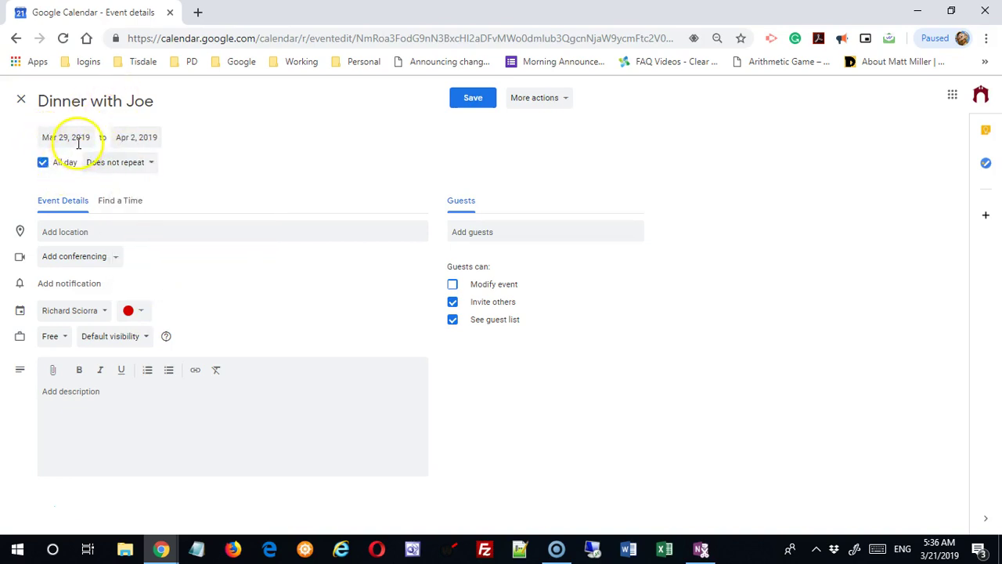
{"action": "left_click", "coordinate": [375, 132]}
{"action": "left_click", "coordinate": [473, 97]}
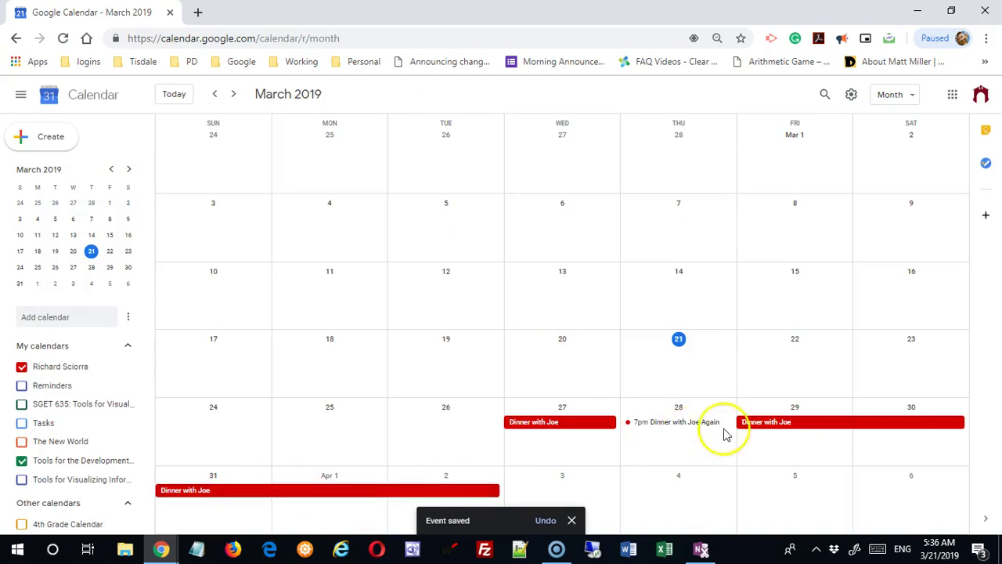
Turn off All day and set Dinner with Joe to start 5:00pm and end 7:30pm, then save.
{"action": "left_click", "coordinate": [763, 427]}
{"action": "left_click", "coordinate": [619, 359]}
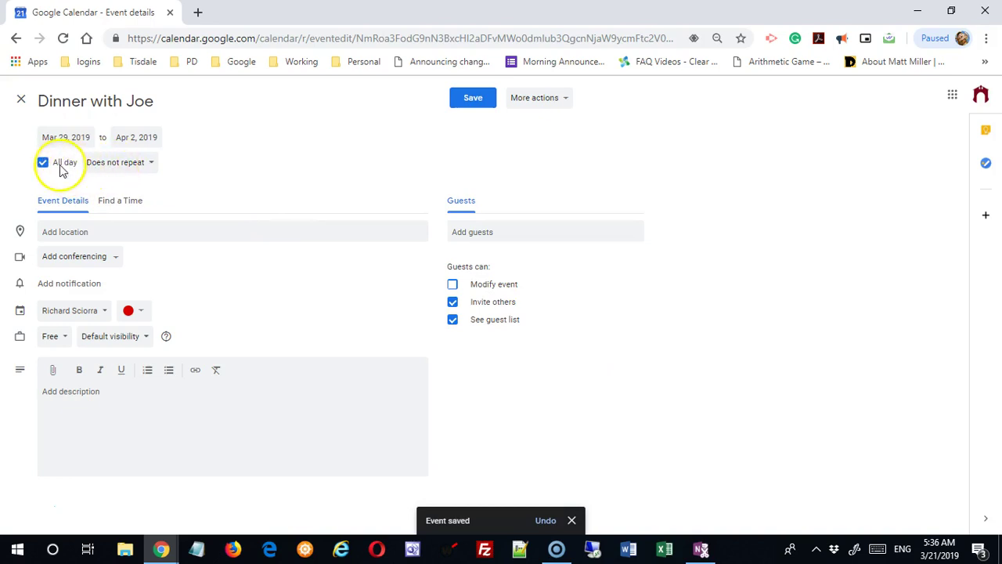
{"action": "left_click", "coordinate": [43, 163]}
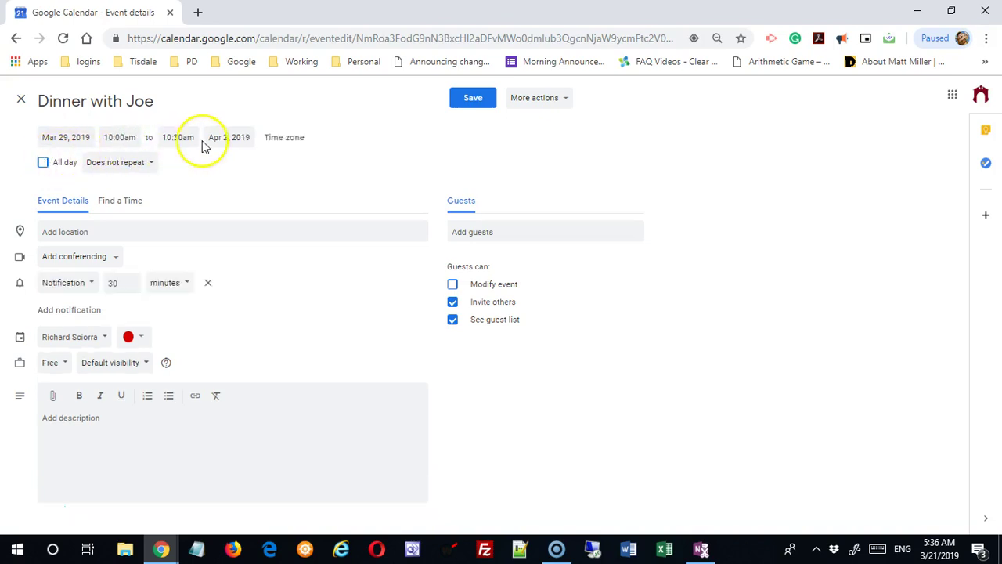
{"action": "left_click", "coordinate": [121, 137]}
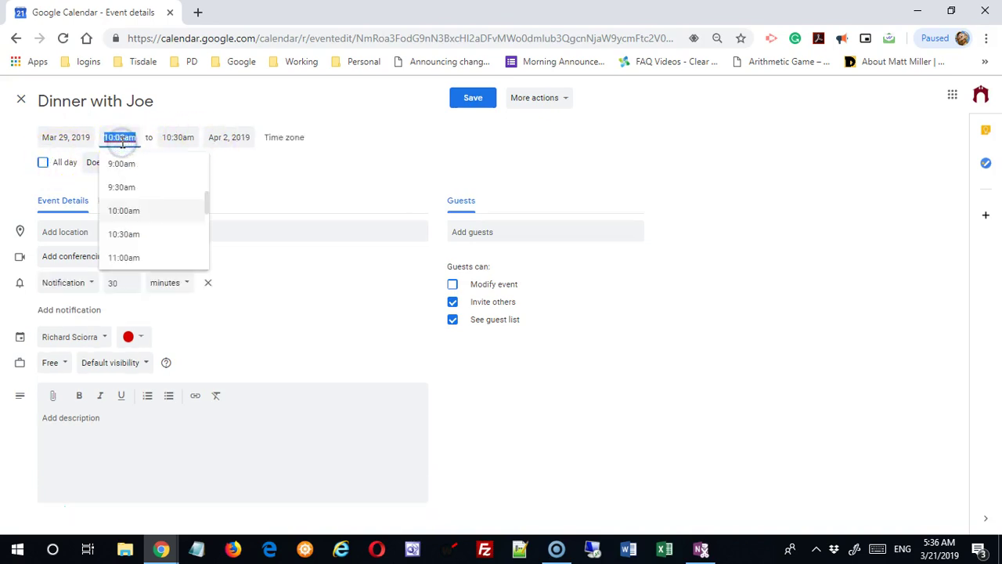
{"action": "left_click_drag", "start_coordinate": [208, 206], "coordinate": [207, 241]}
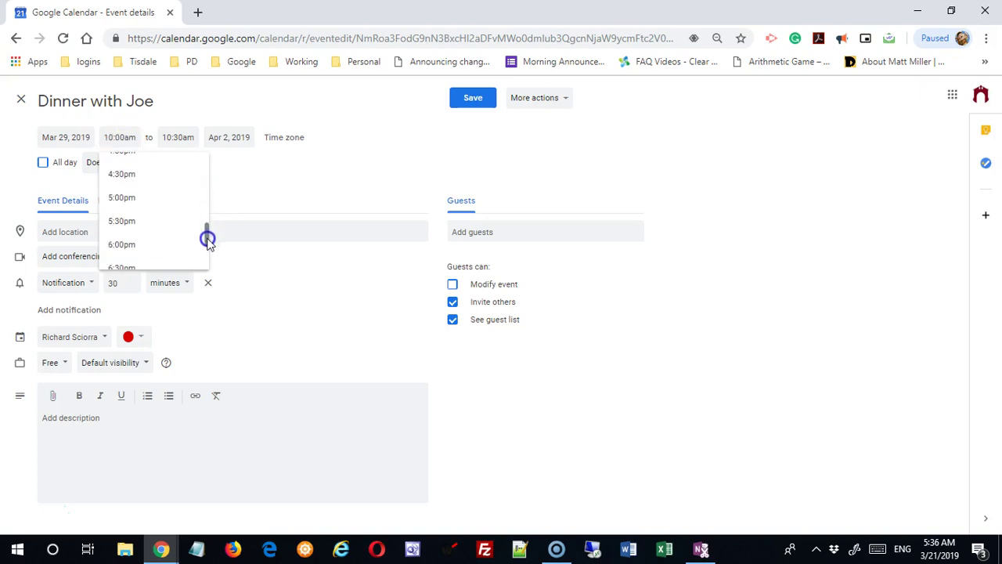
{"action": "left_click", "coordinate": [154, 199]}
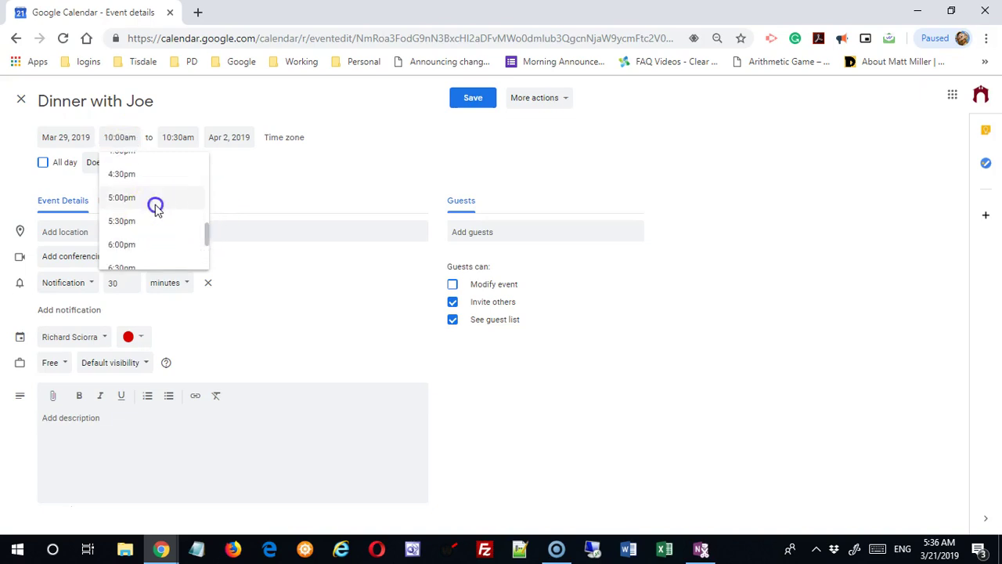
{"action": "left_click", "coordinate": [172, 138]}
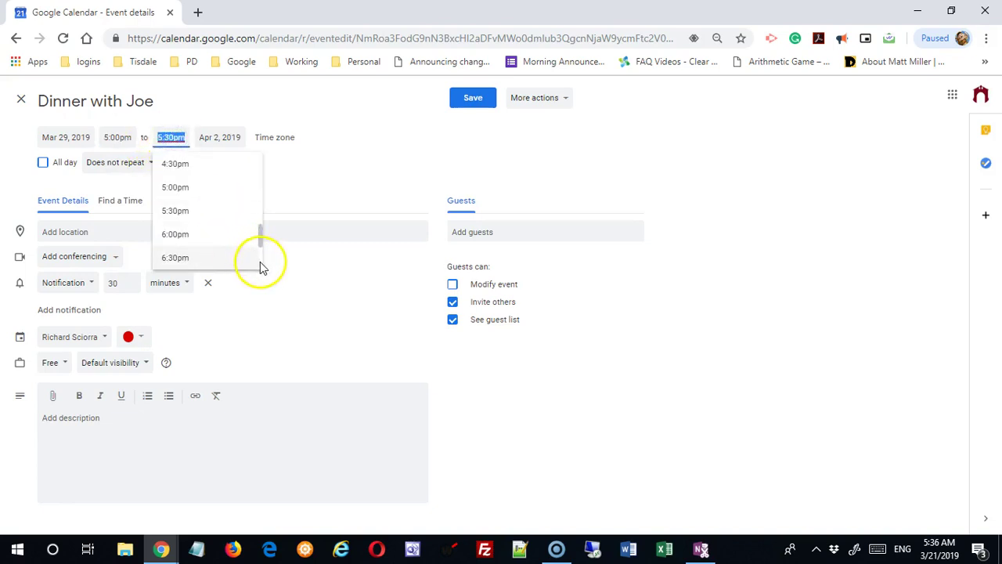
{"action": "scroll", "coordinate": [260, 262], "scroll_direction": "down", "scroll_amount": 1}
{"action": "left_click", "coordinate": [207, 210]}
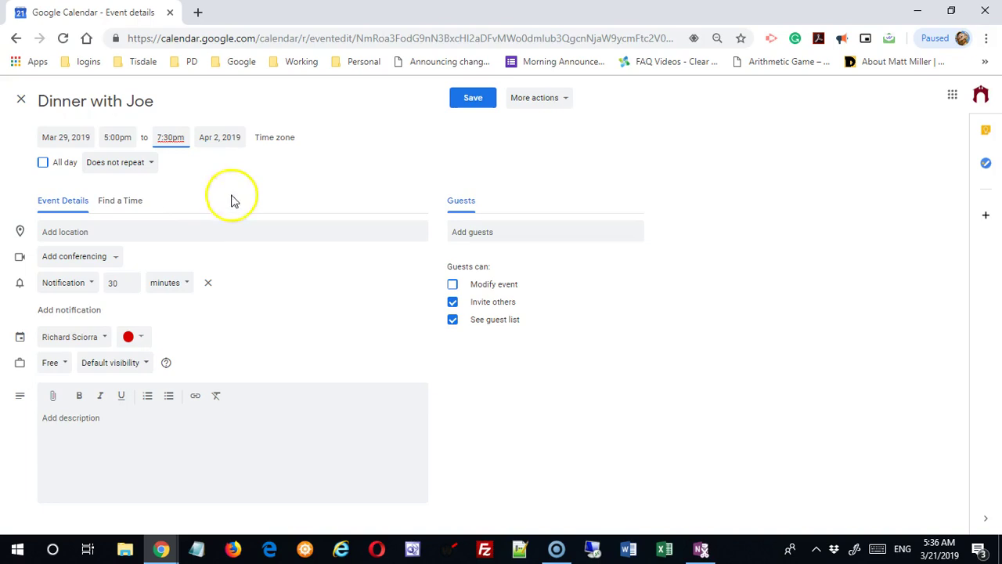
{"action": "left_click", "coordinate": [473, 99]}
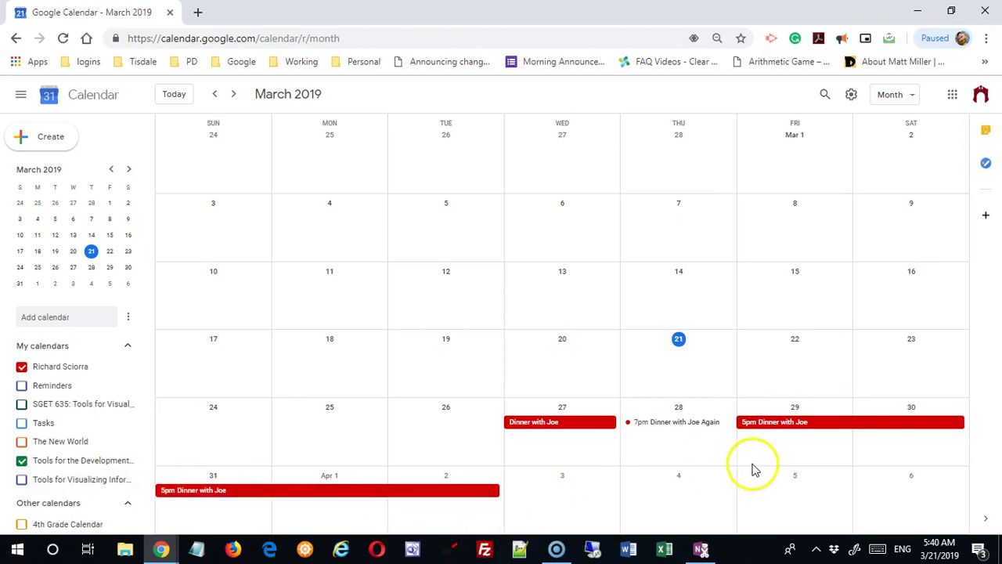
Move the dinner's end date back to March 29 and save the single-evening event.
{"action": "left_click", "coordinate": [783, 423]}
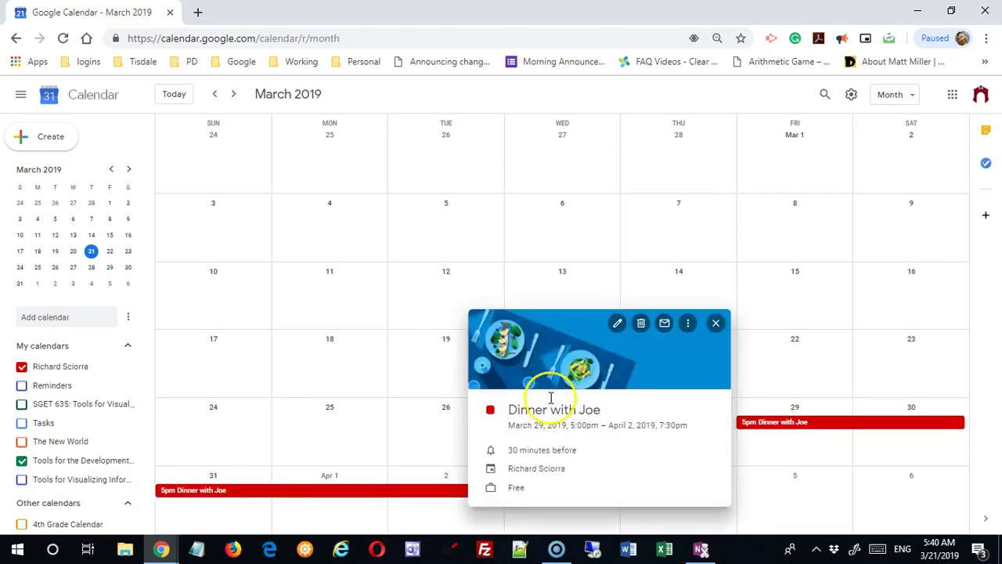
{"action": "left_click", "coordinate": [617, 322]}
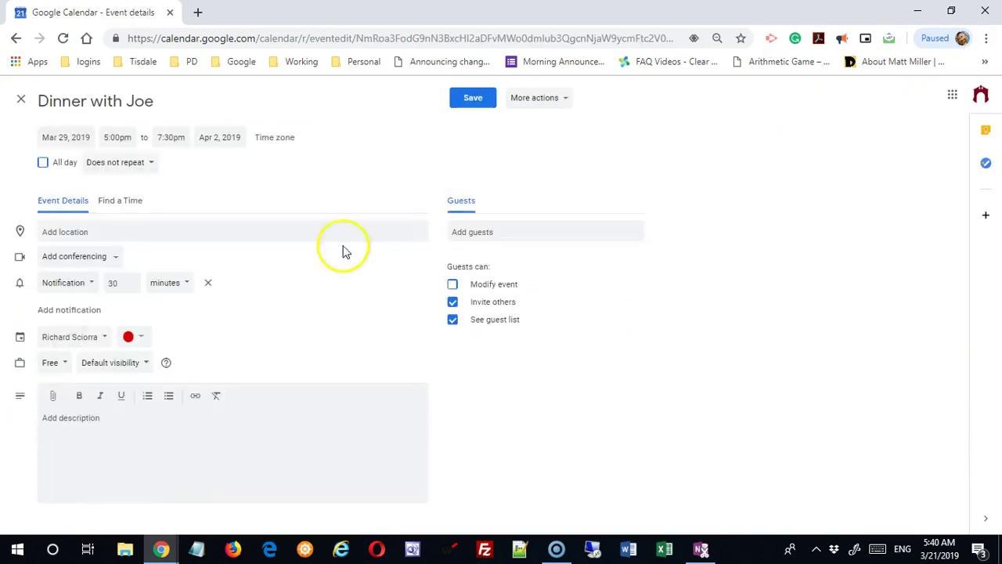
{"action": "left_click", "coordinate": [217, 137]}
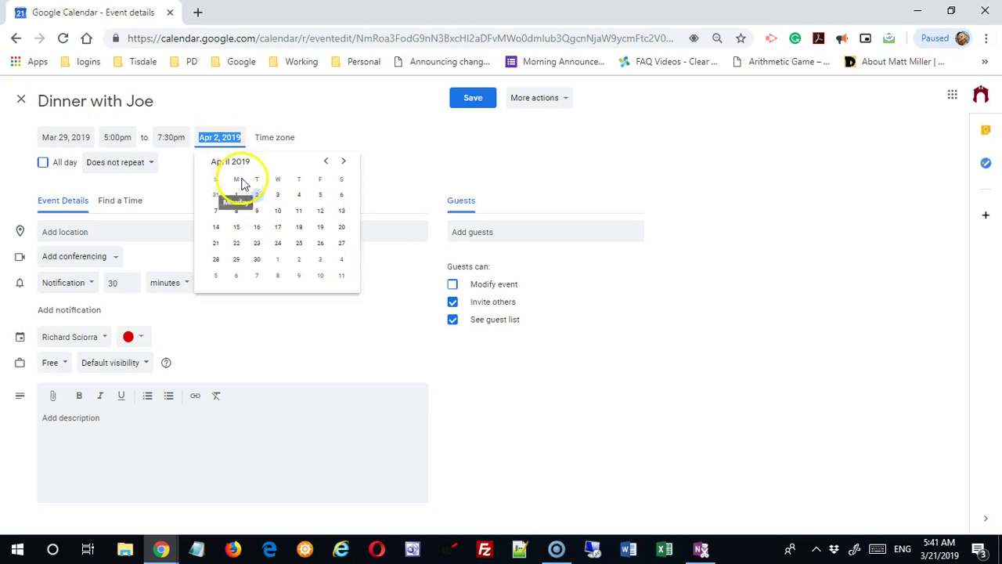
{"action": "left_click", "coordinate": [326, 162]}
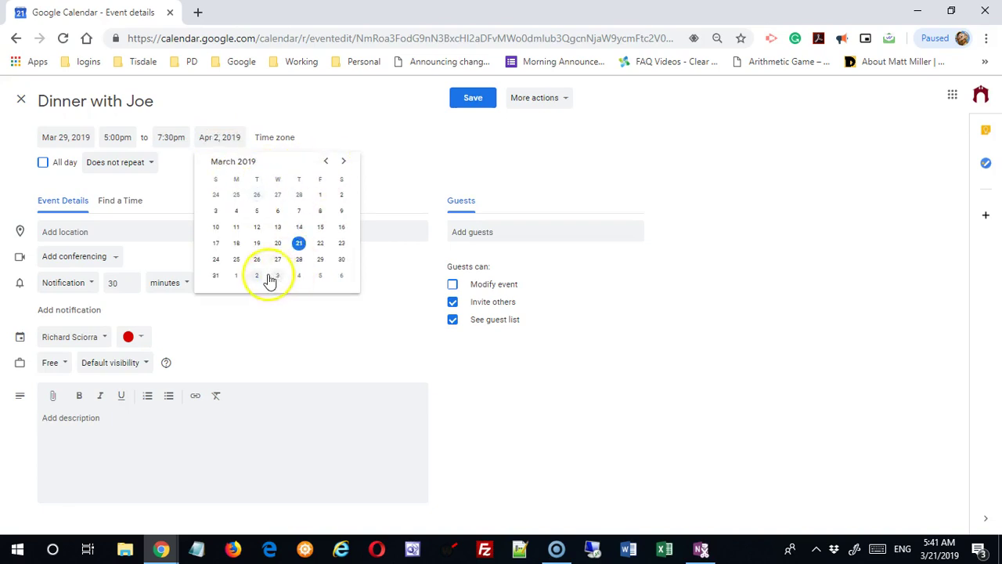
{"action": "left_click", "coordinate": [320, 259]}
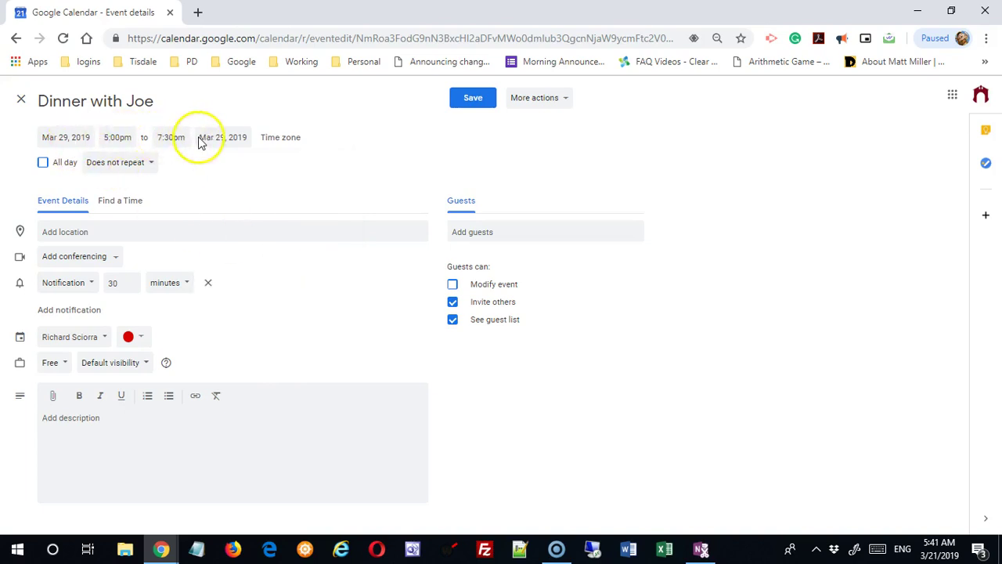
{"action": "left_click", "coordinate": [473, 100]}
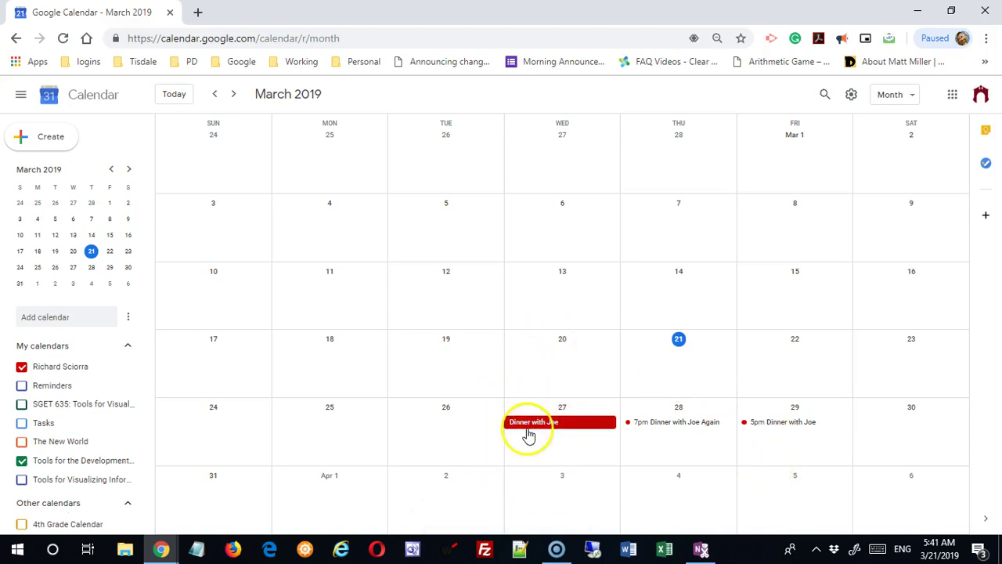
Set the event location to 12 N Main St, Spring Valley, NY, save, and reopen its details.
{"action": "left_click", "coordinate": [772, 427]}
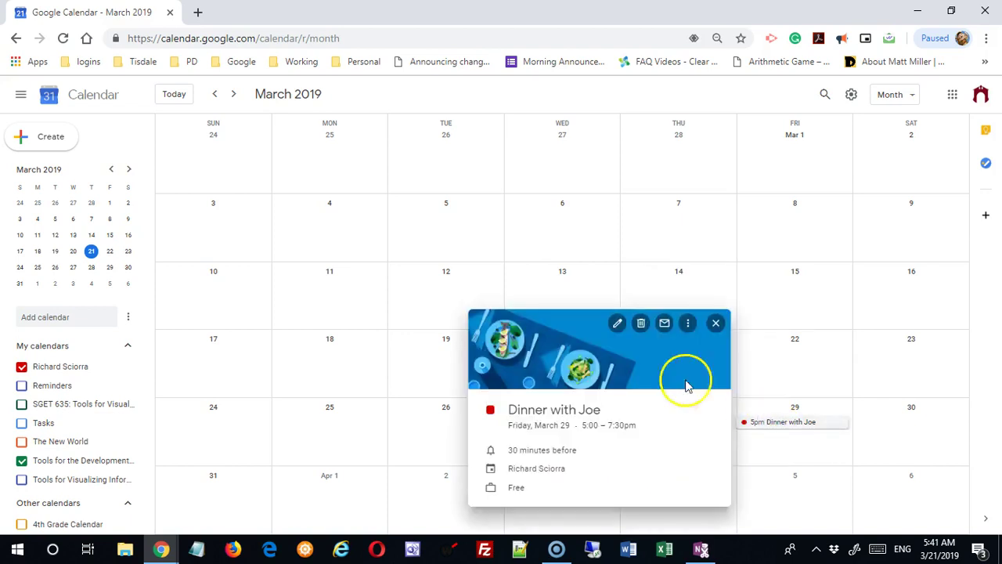
{"action": "left_click", "coordinate": [618, 325]}
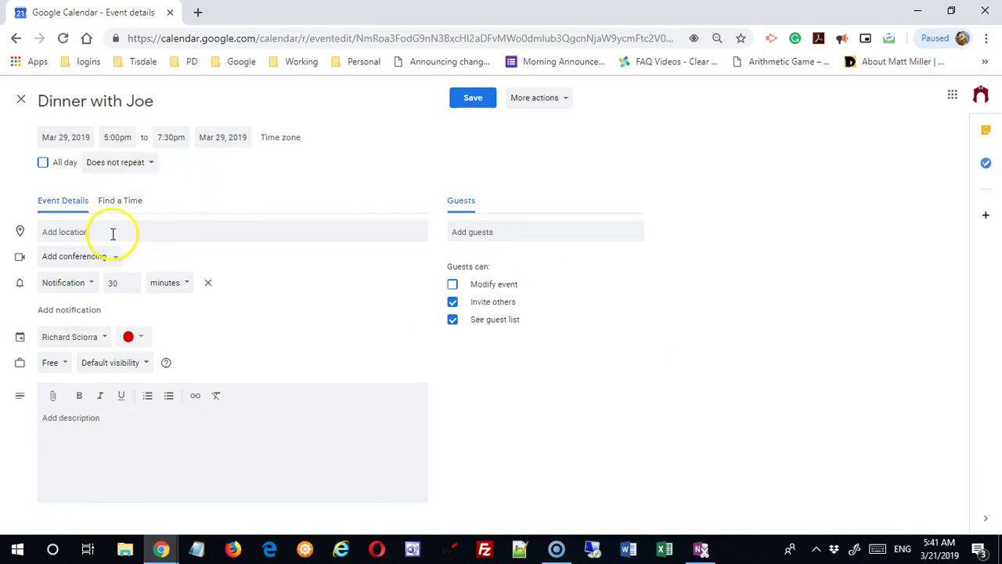
{"action": "left_click", "coordinate": [112, 233]}
{"action": "type", "text": "12"}
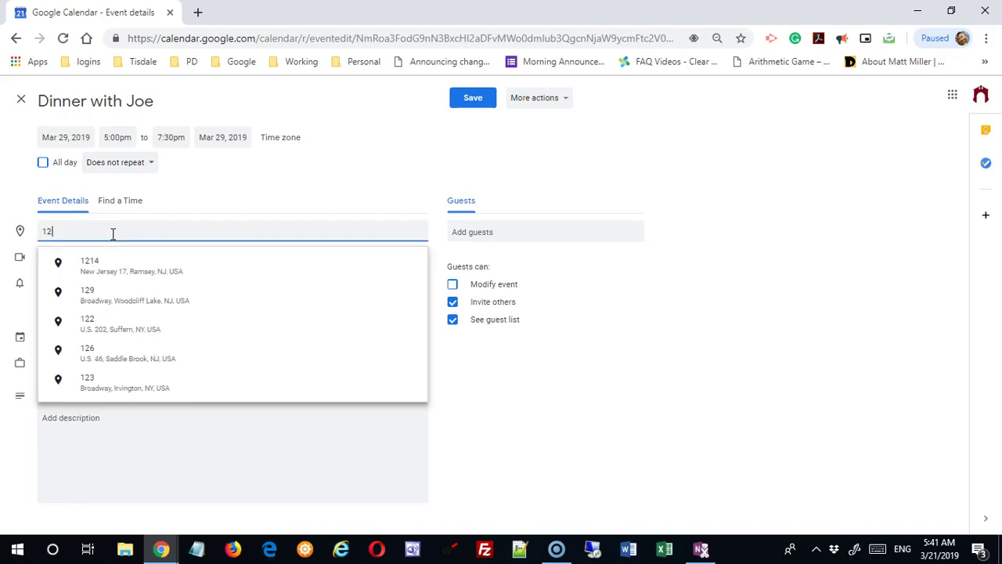
{"action": "type", "text": " main stre"}
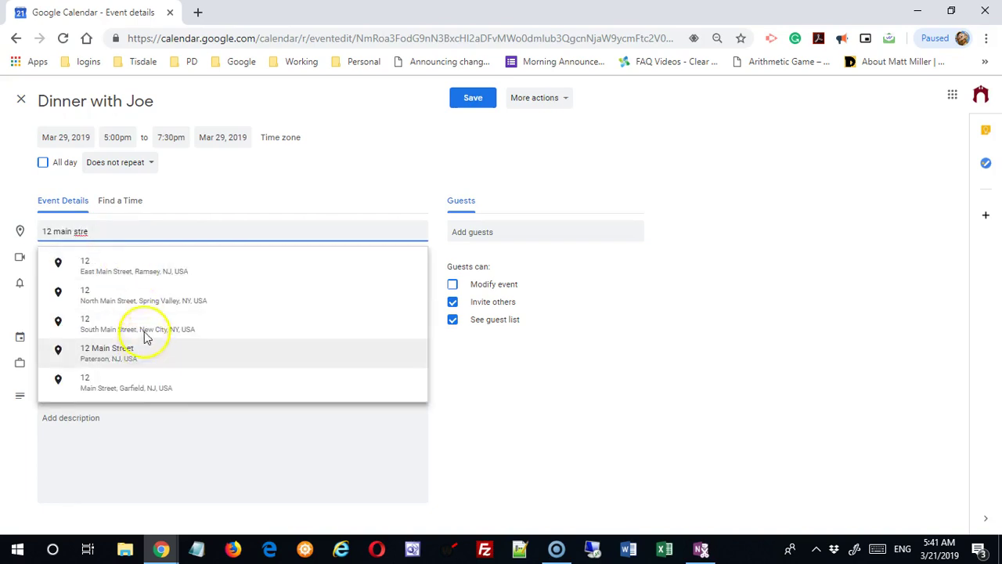
{"action": "left_click", "coordinate": [153, 304]}
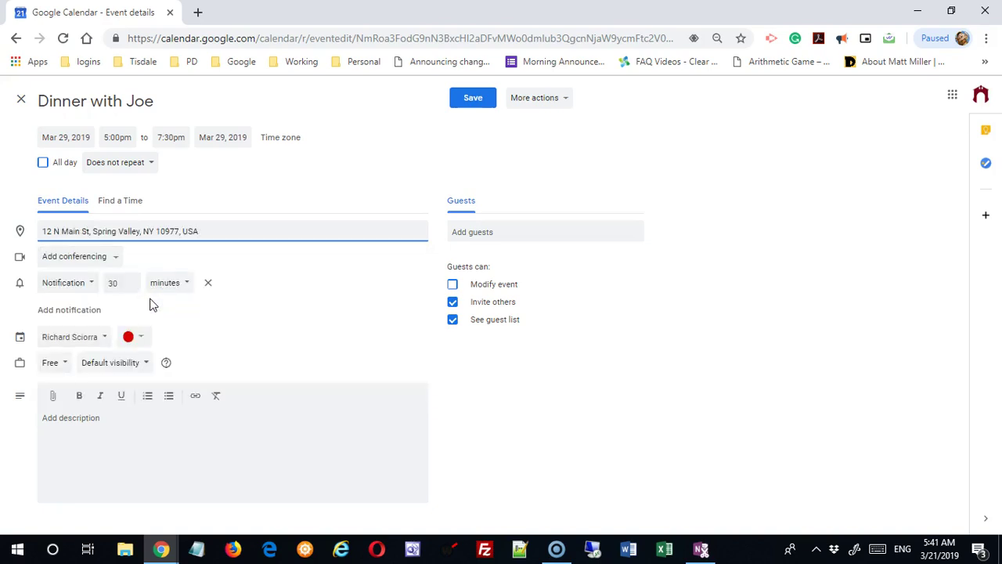
{"action": "left_click", "coordinate": [474, 98]}
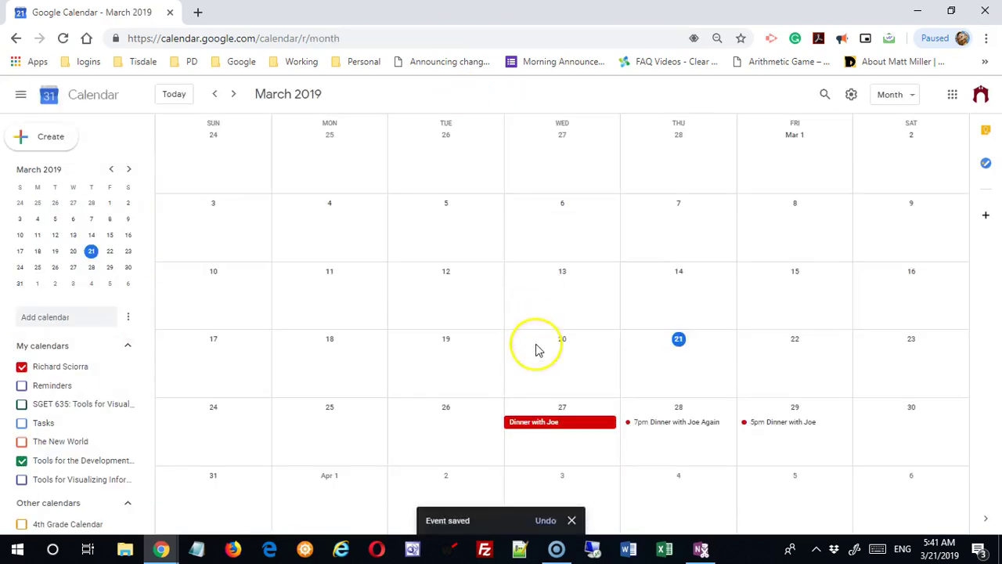
{"action": "left_click", "coordinate": [780, 428]}
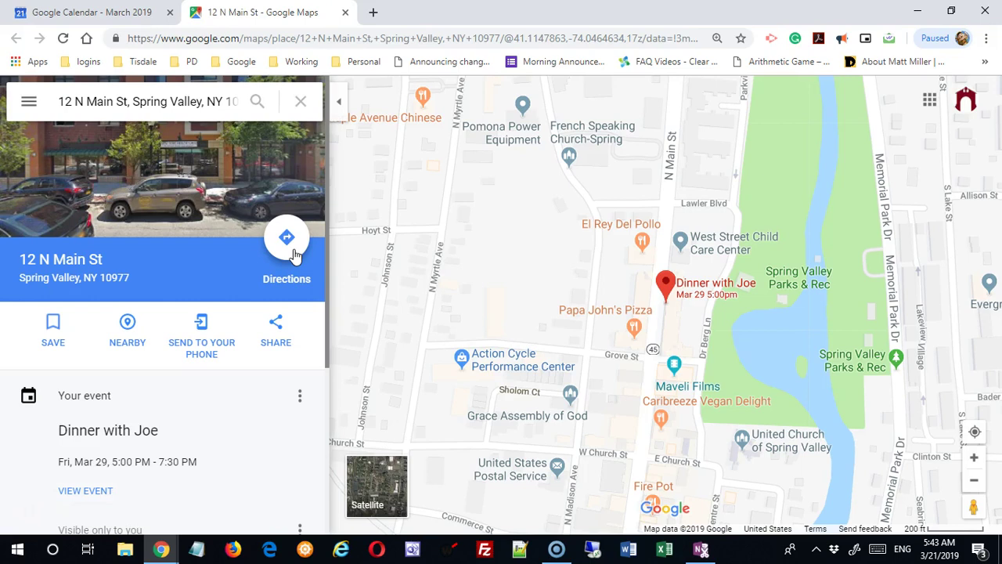
Clear the Maps search and close the Google Maps tab to return to the calendar.
{"action": "left_click", "coordinate": [302, 102]}
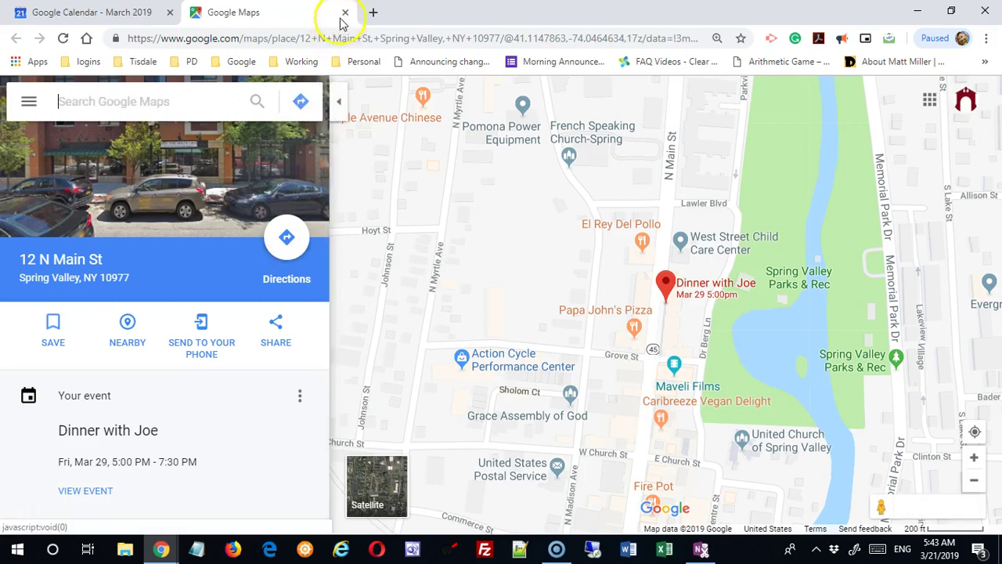
{"action": "left_click", "coordinate": [345, 12]}
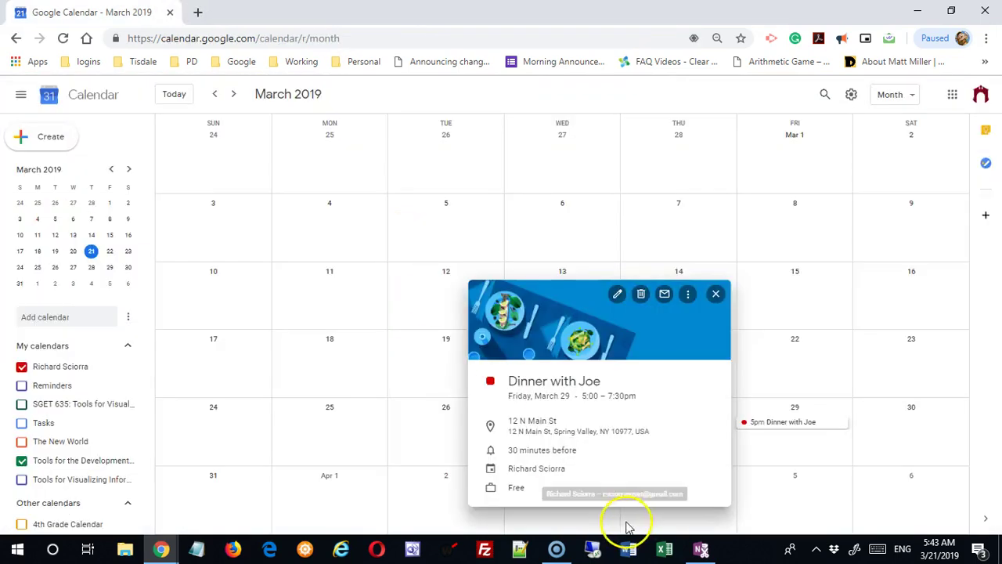
Edit Dinner with Joe and add a 10-minute notification beside the existing 30-minute one.
{"action": "left_click", "coordinate": [617, 294]}
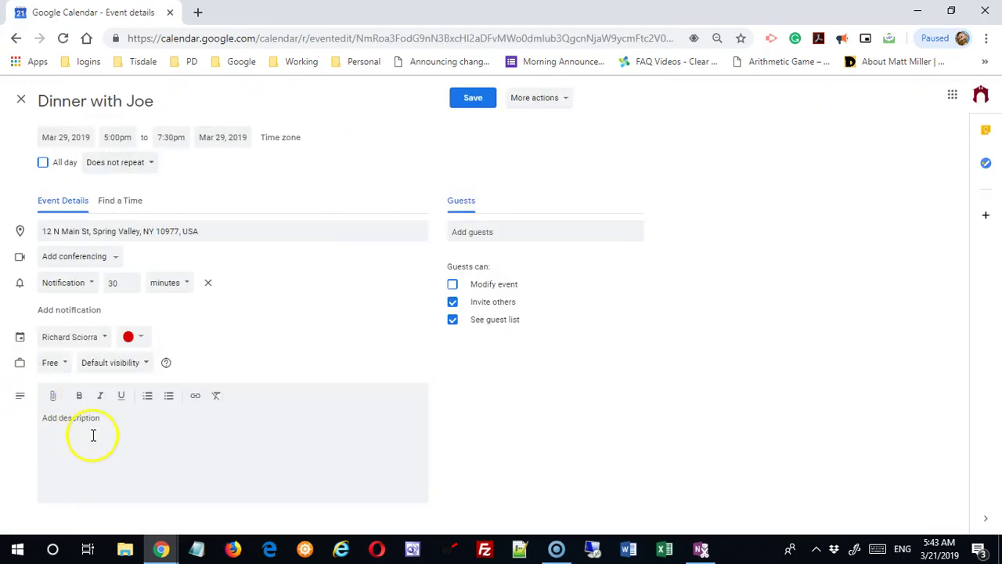
{"action": "left_click", "coordinate": [97, 285]}
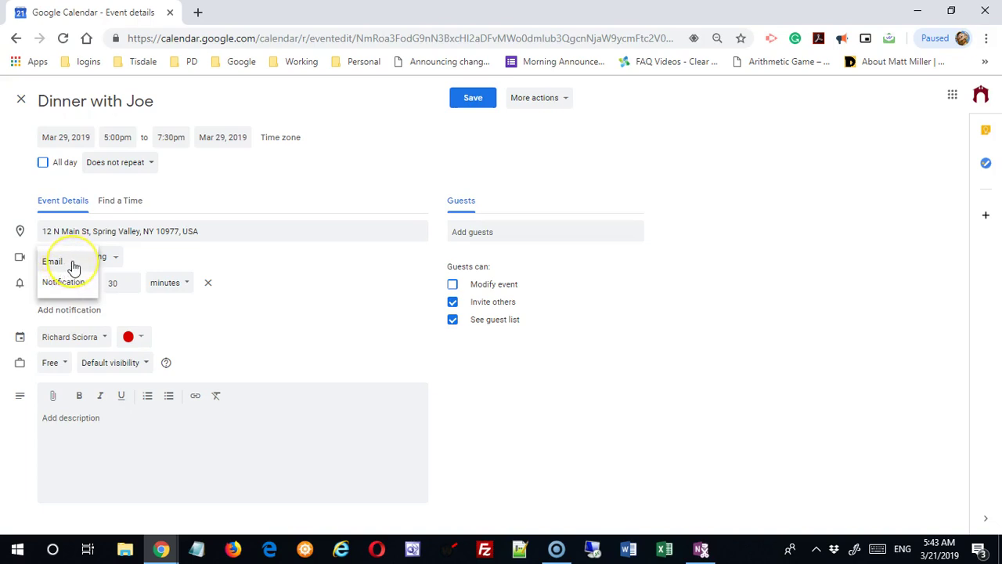
{"action": "left_click", "coordinate": [295, 268]}
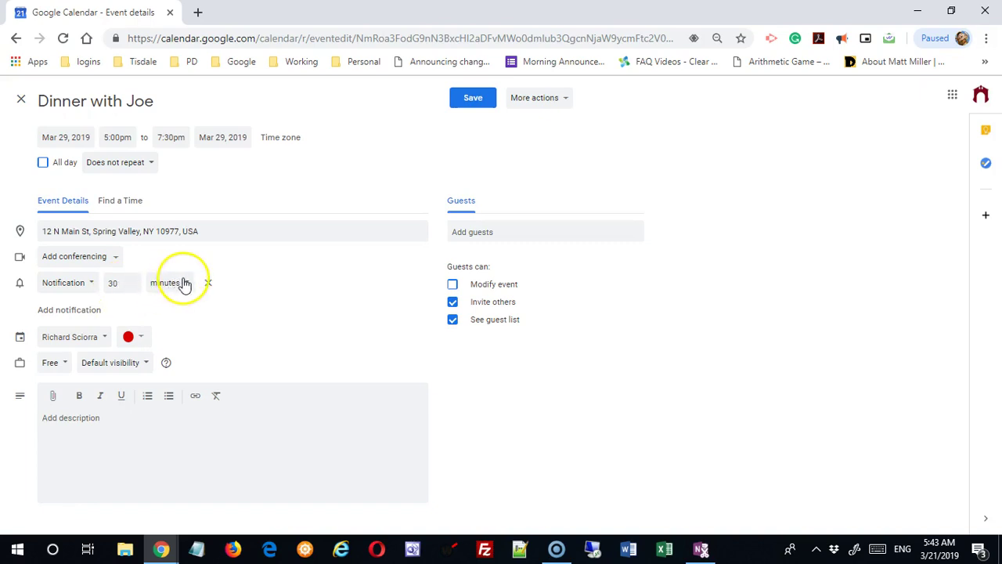
{"action": "left_click", "coordinate": [78, 310]}
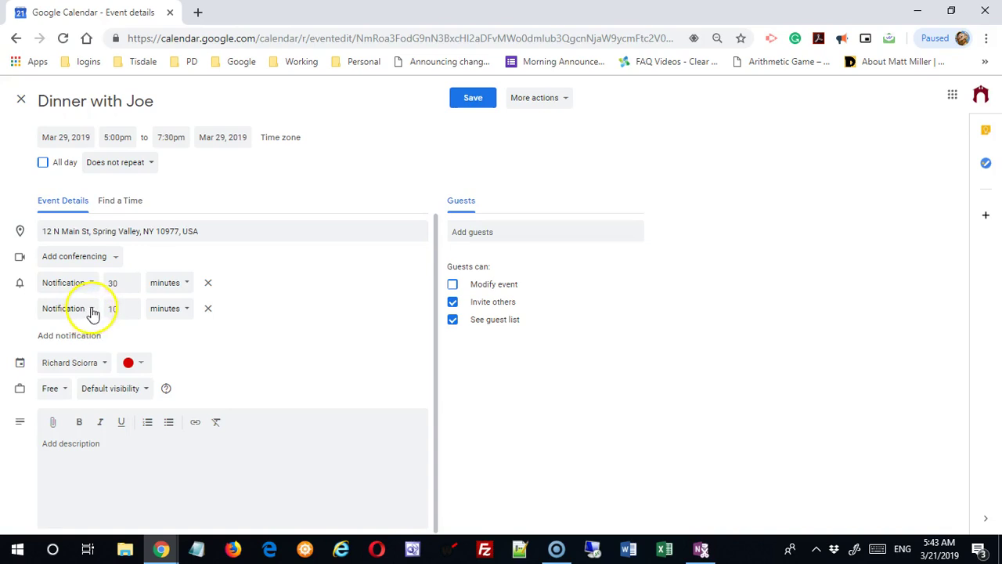
Change the second reminder to an email sent 1 day before.
{"action": "left_click", "coordinate": [92, 310]}
{"action": "left_click", "coordinate": [55, 287]}
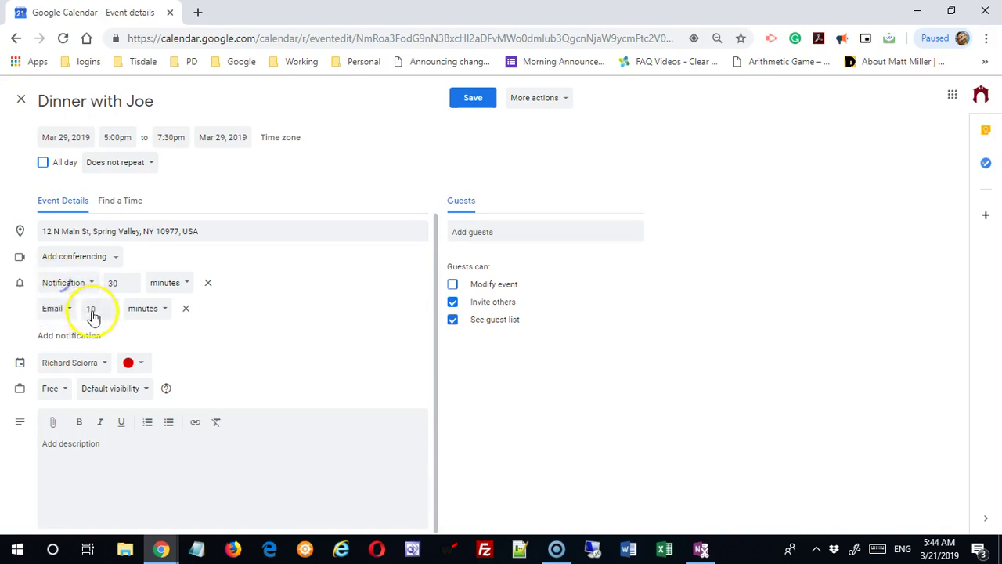
{"action": "left_click", "coordinate": [96, 310]}
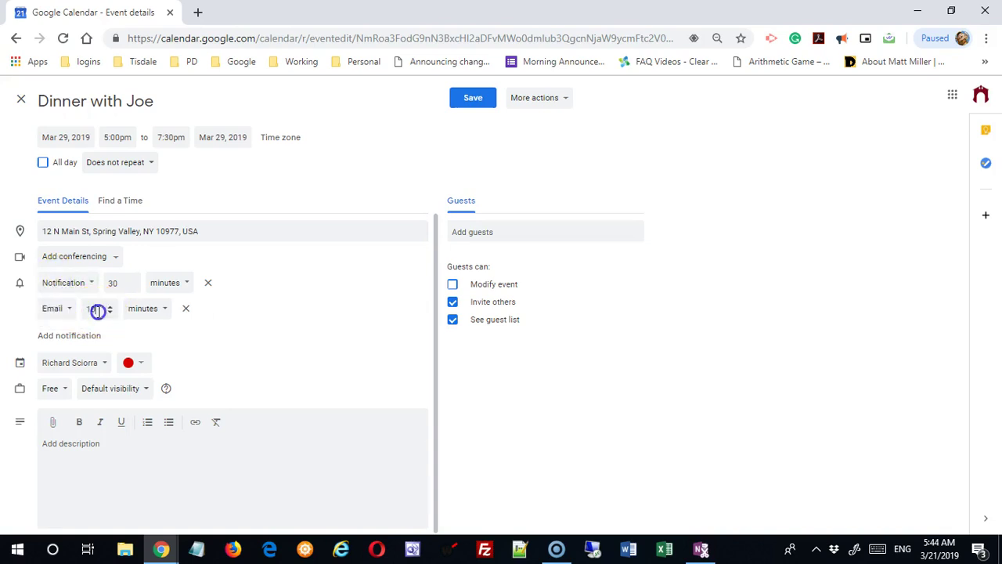
{"action": "key", "text": "BackSpace"}
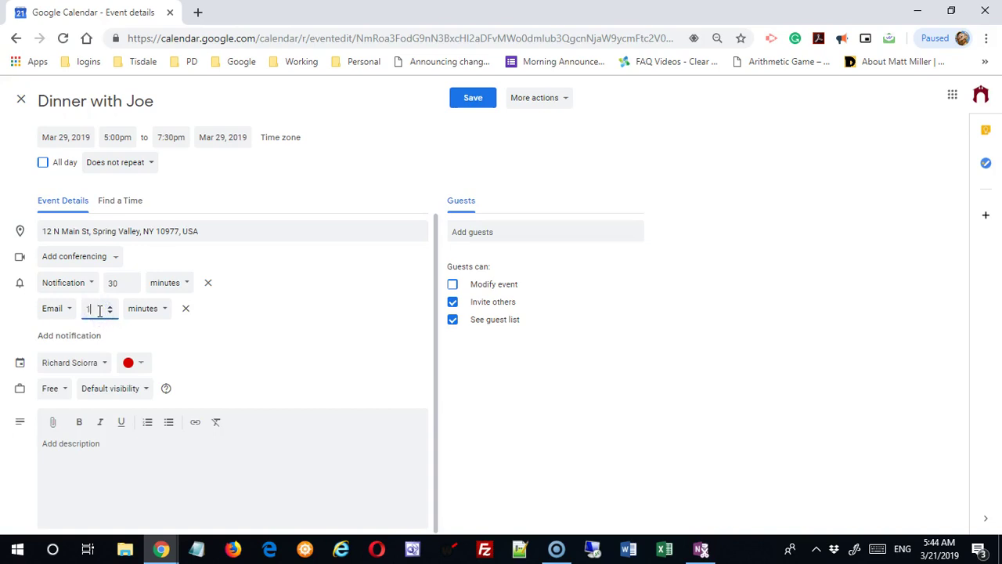
{"action": "left_click", "coordinate": [145, 309]}
{"action": "left_click", "coordinate": [151, 352]}
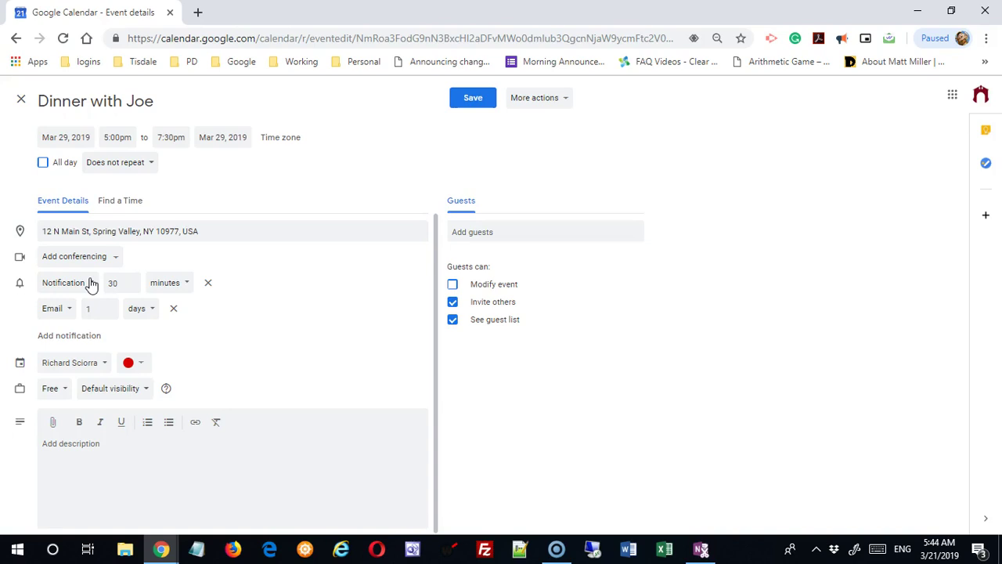
Add a third notification set to 2 hours before.
{"action": "left_click", "coordinate": [63, 336]}
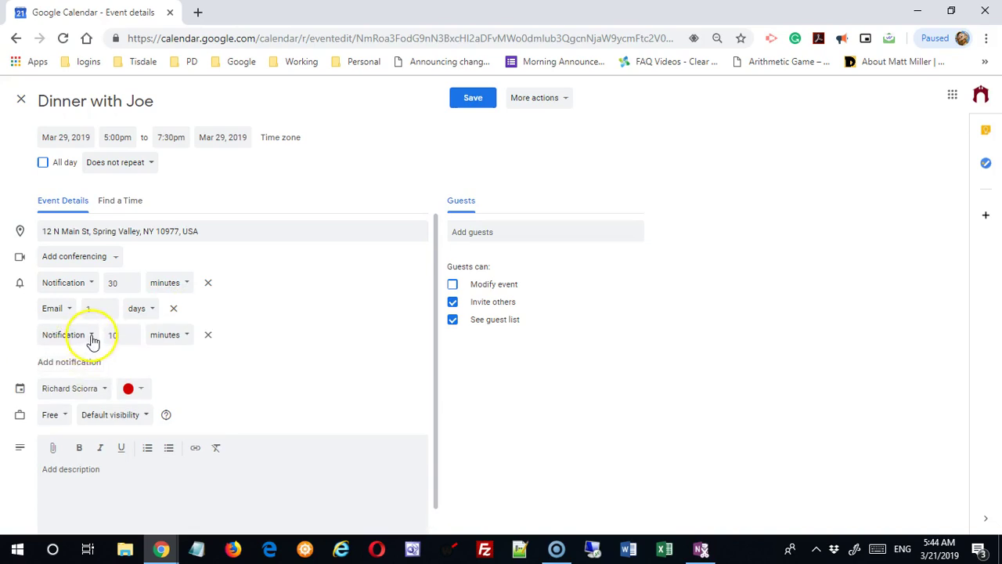
{"action": "left_click", "coordinate": [92, 335]}
{"action": "left_click", "coordinate": [133, 332]}
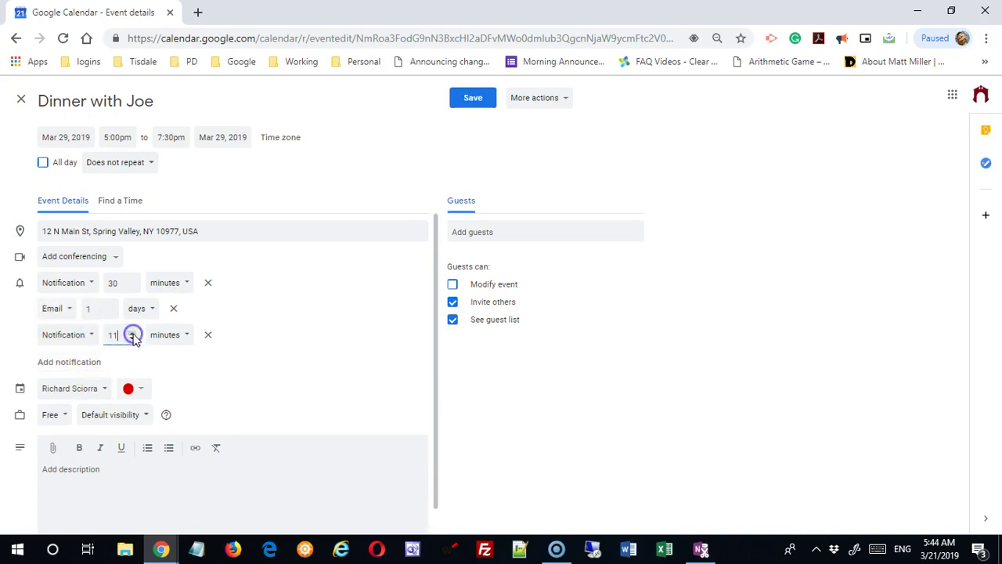
{"action": "left_click", "coordinate": [131, 334]}
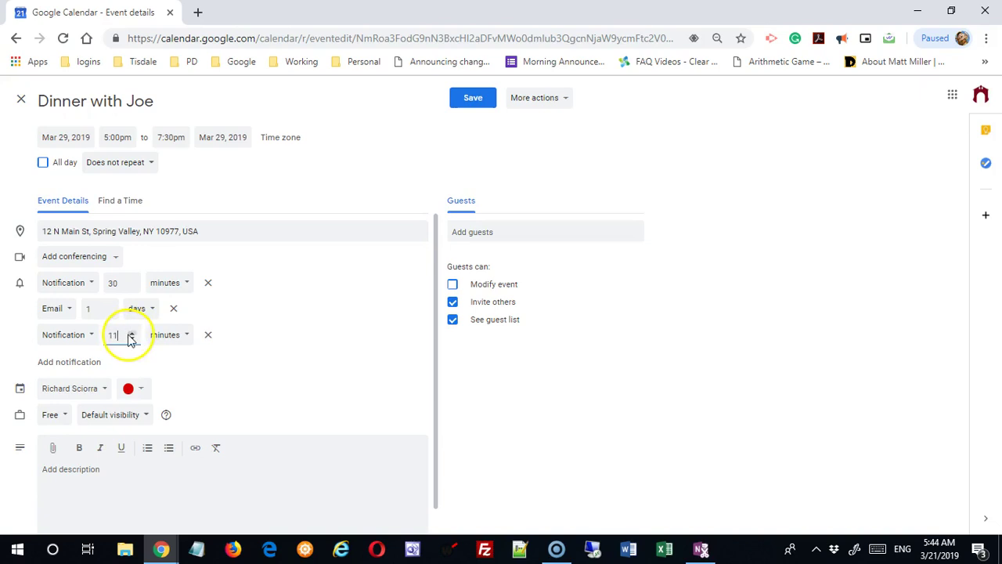
{"action": "left_click", "coordinate": [110, 335]}
{"action": "left_click", "coordinate": [120, 335]}
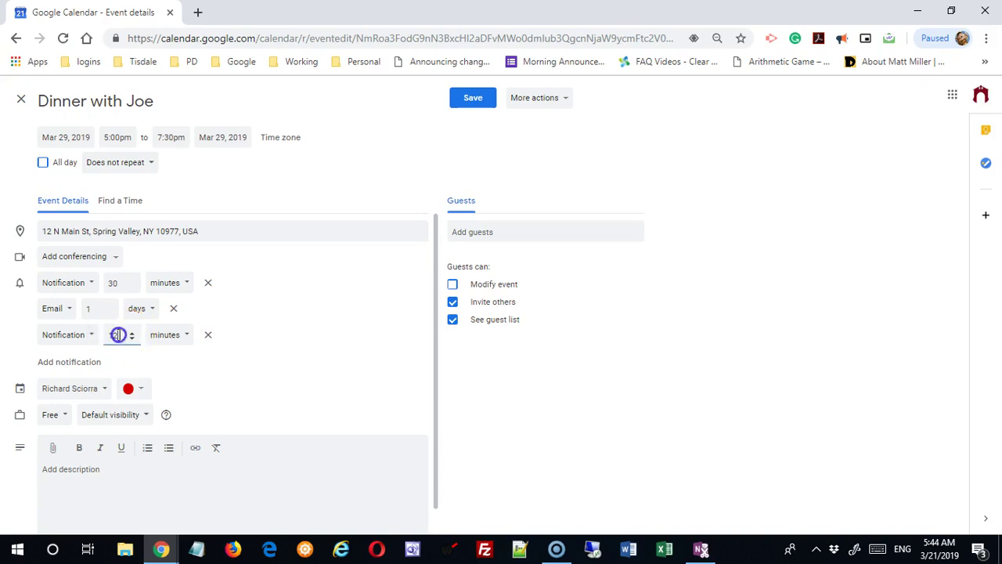
{"action": "key", "text": "BackSpace"}
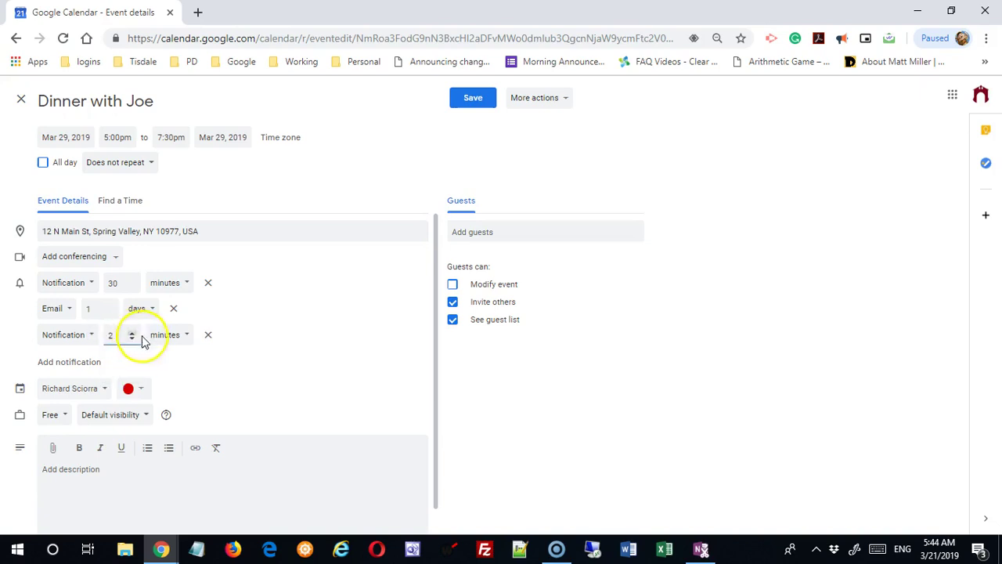
{"action": "left_click", "coordinate": [167, 337]}
{"action": "left_click", "coordinate": [141, 356]}
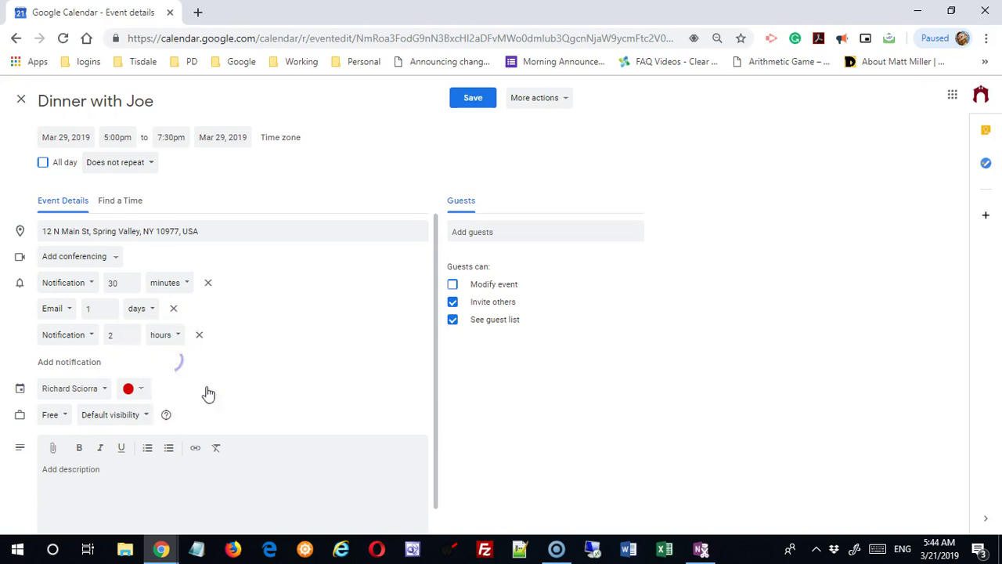
{"action": "left_click", "coordinate": [180, 340]}
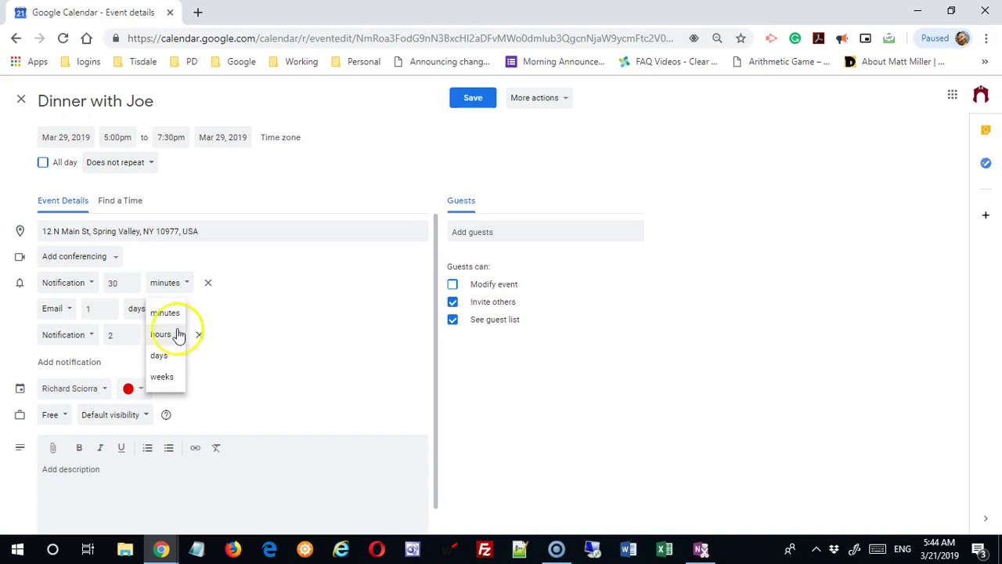
{"action": "left_click", "coordinate": [224, 377]}
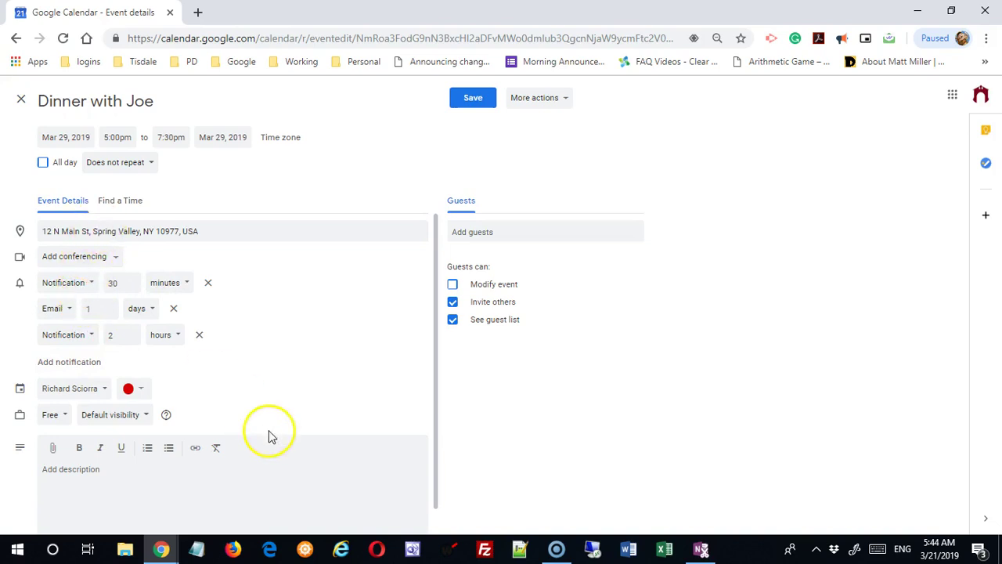
Keep the current calendar and set the event colour to Basil green.
{"action": "left_click", "coordinate": [100, 389]}
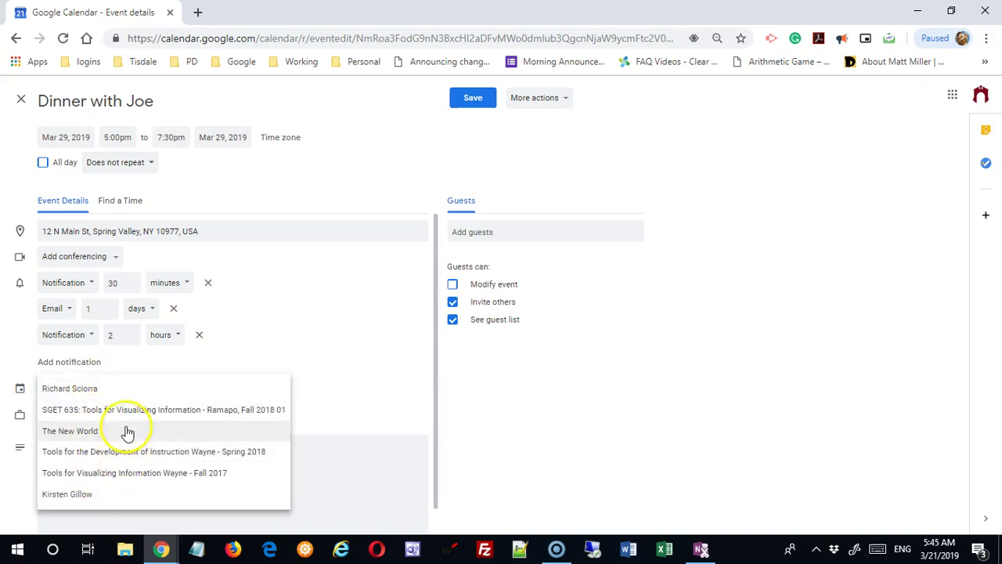
{"action": "left_click", "coordinate": [291, 330]}
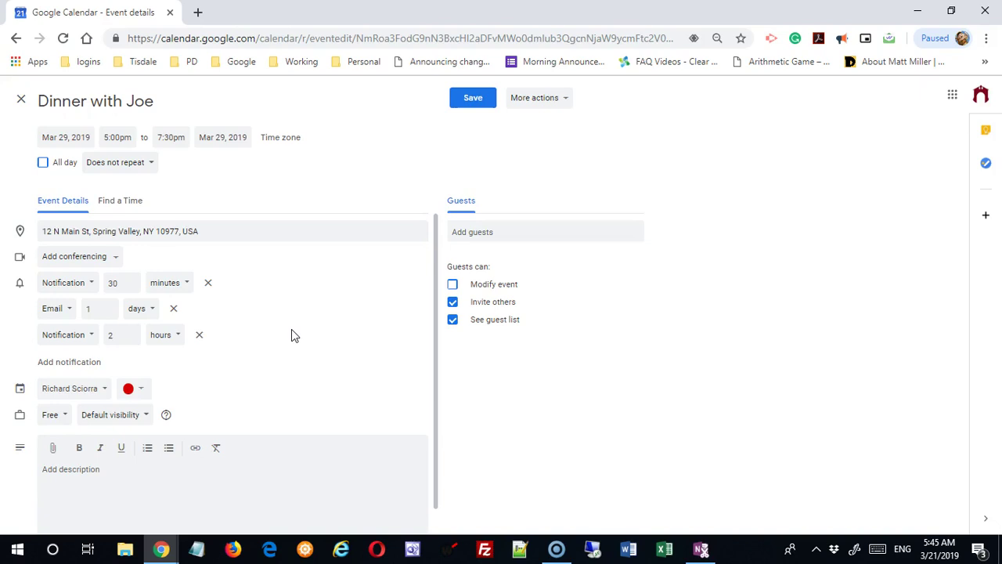
{"action": "left_click", "coordinate": [140, 386]}
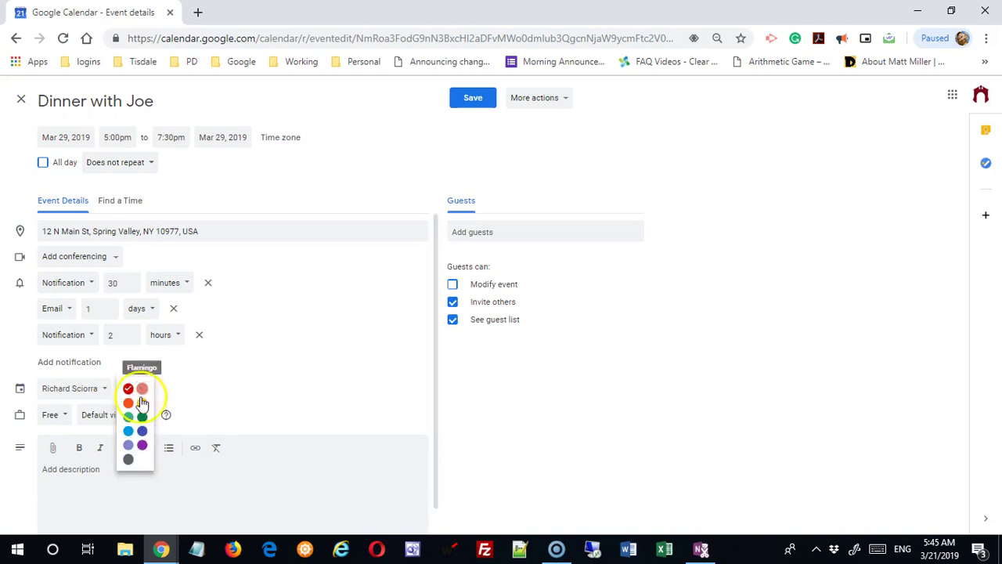
{"action": "left_click", "coordinate": [143, 419]}
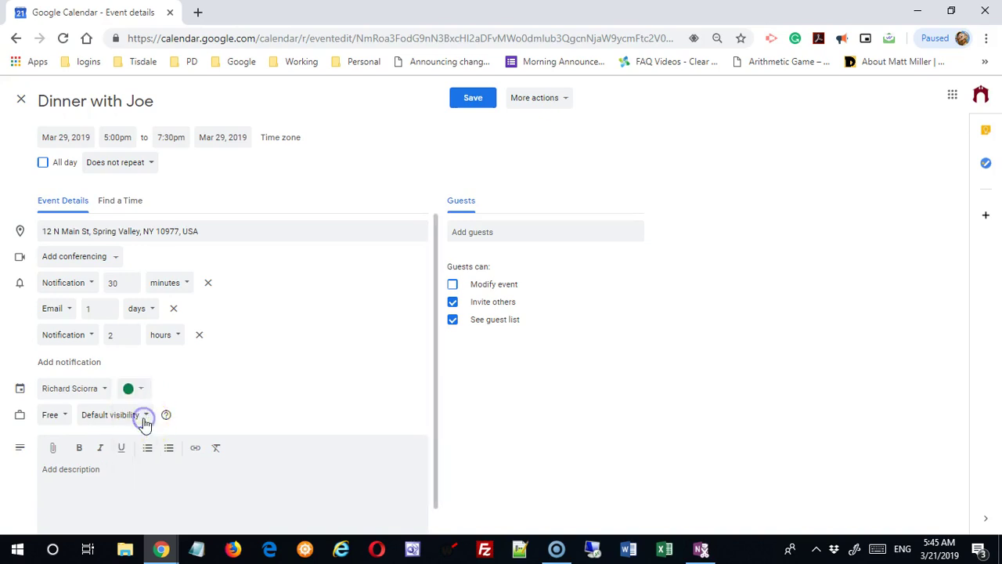
Set the event's status to Busy, leaving visibility at Default visibility.
{"action": "left_click", "coordinate": [288, 395]}
{"action": "left_click", "coordinate": [64, 421]}
{"action": "left_click", "coordinate": [56, 400]}
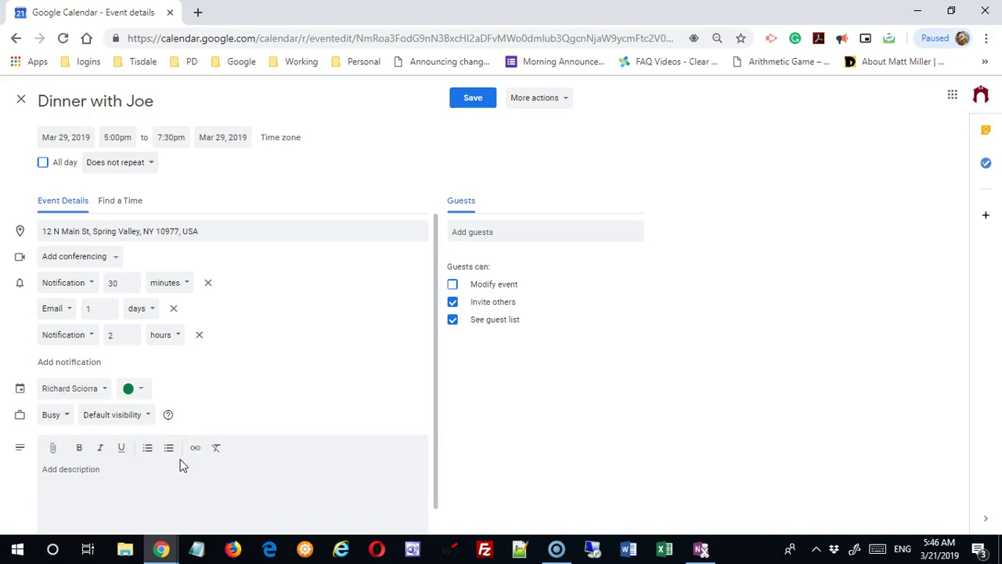
{"action": "left_click", "coordinate": [151, 417]}
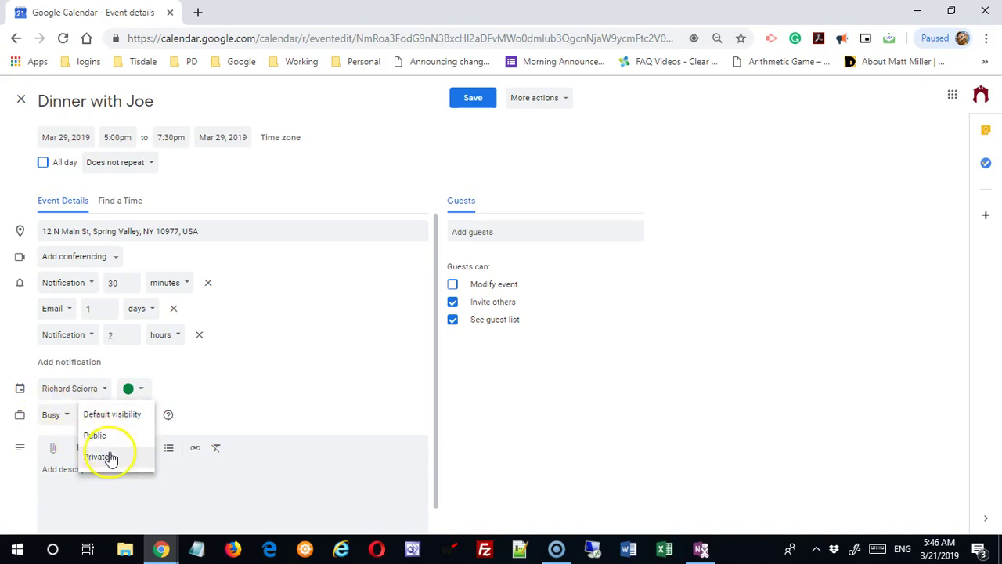
{"action": "left_click", "coordinate": [219, 407]}
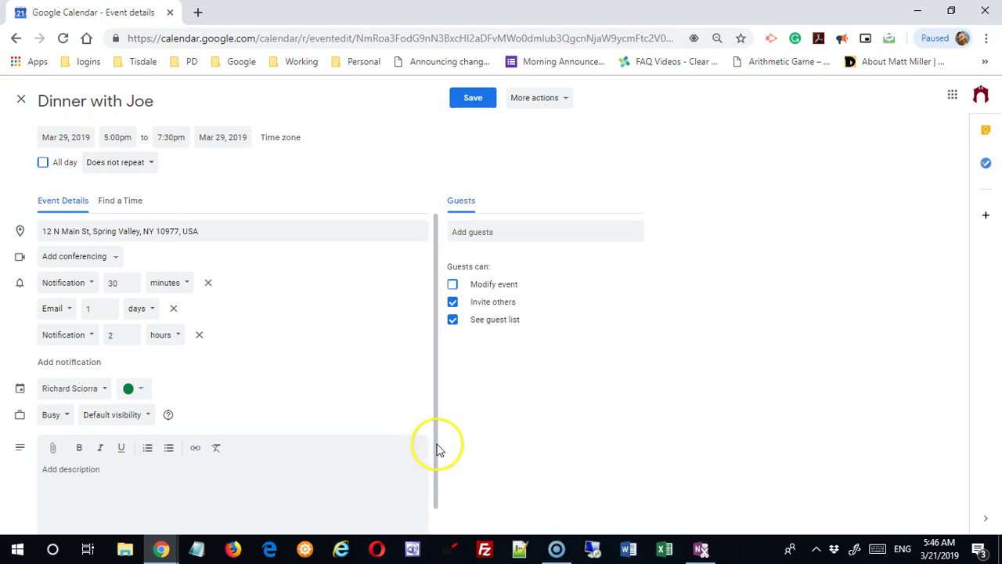
{"action": "left_click_drag", "start_coordinate": [434, 448], "coordinate": [256, 494]}
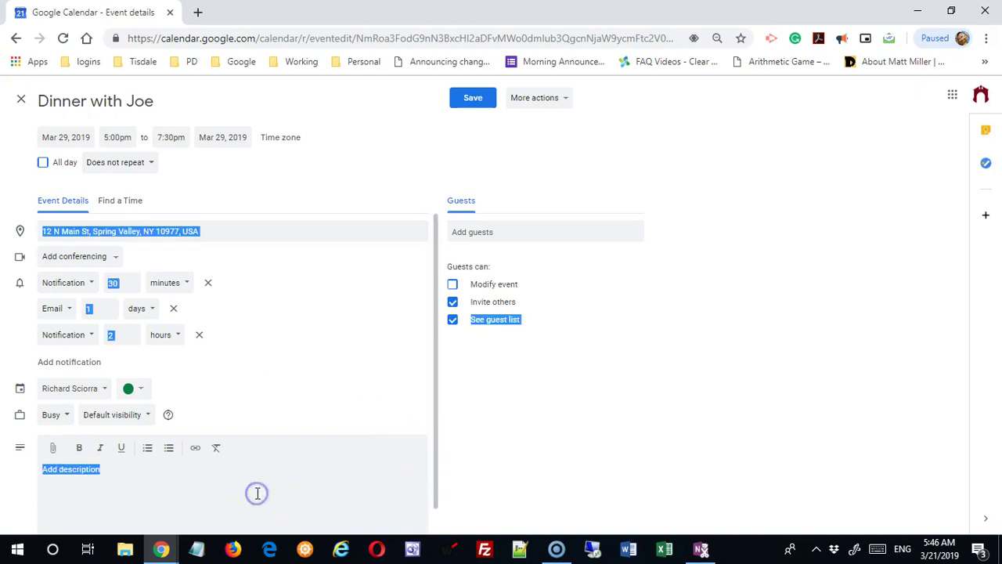
Write the event description 'French Restaurant and quite expensive.'.
{"action": "left_click", "coordinate": [171, 470]}
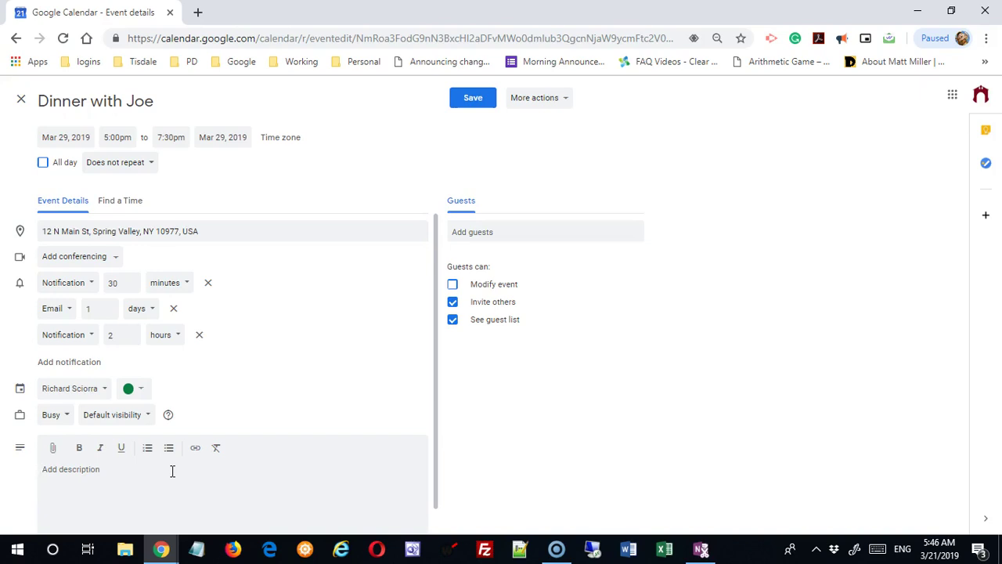
{"action": "left_click", "coordinate": [172, 470]}
{"action": "type", "text": "French Restaurant and quite ex"}
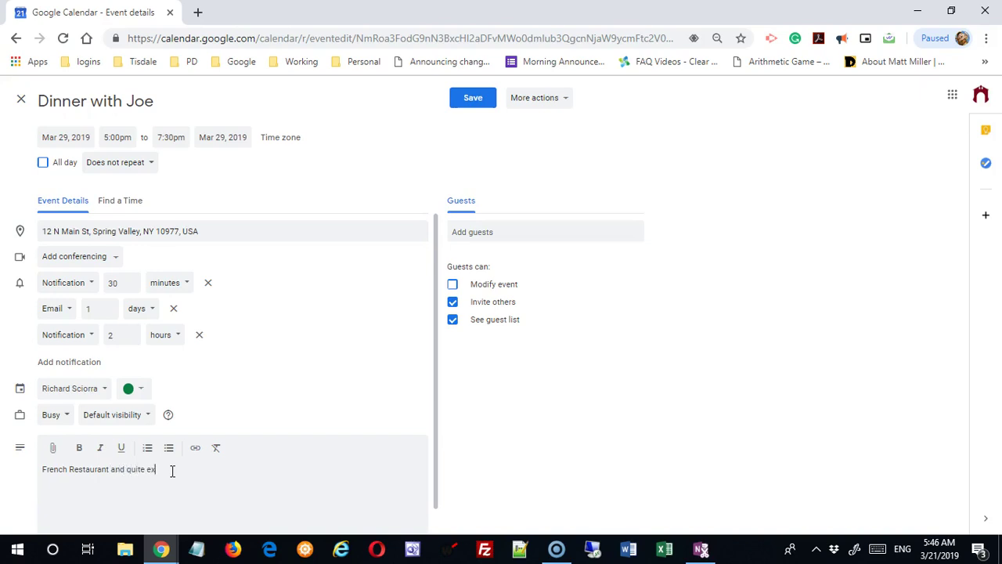
{"action": "type", "text": "pensive."}
{"action": "left_click", "coordinate": [162, 472]}
{"action": "left_click", "coordinate": [194, 450]}
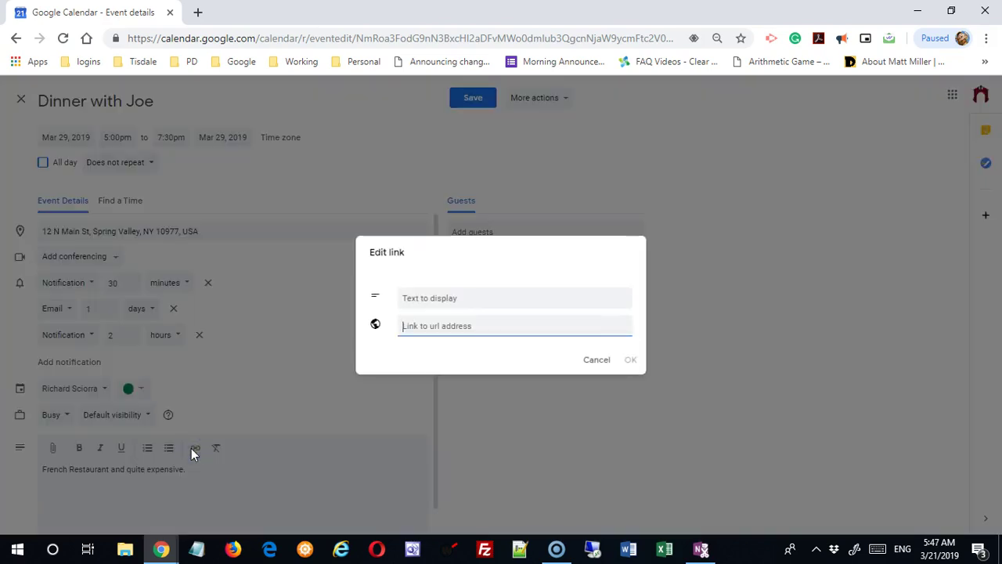
Search Google for french restaurants, open Café Panache and copy that results page address.
{"action": "left_click", "coordinate": [598, 362]}
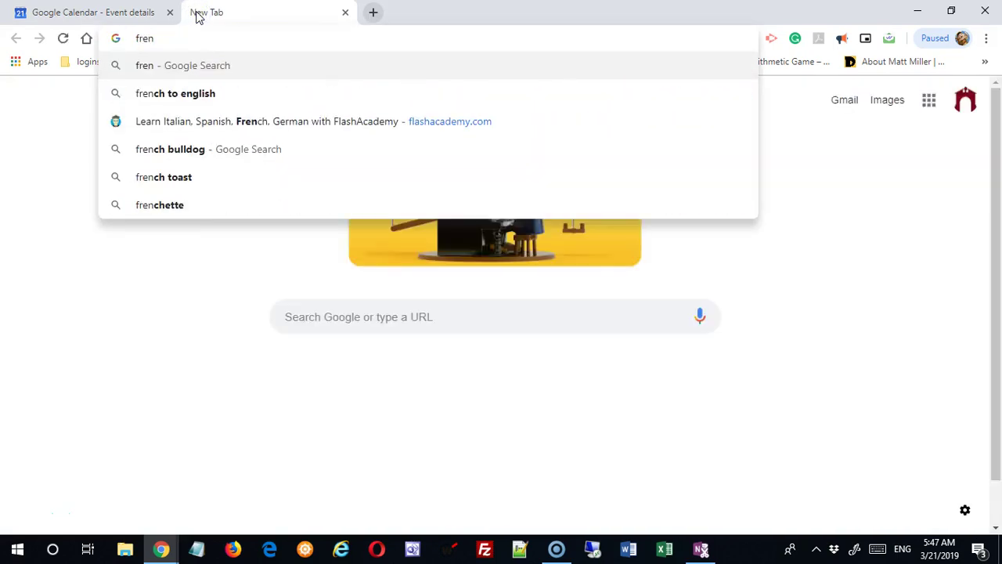
{"action": "type", "text": "rest"}
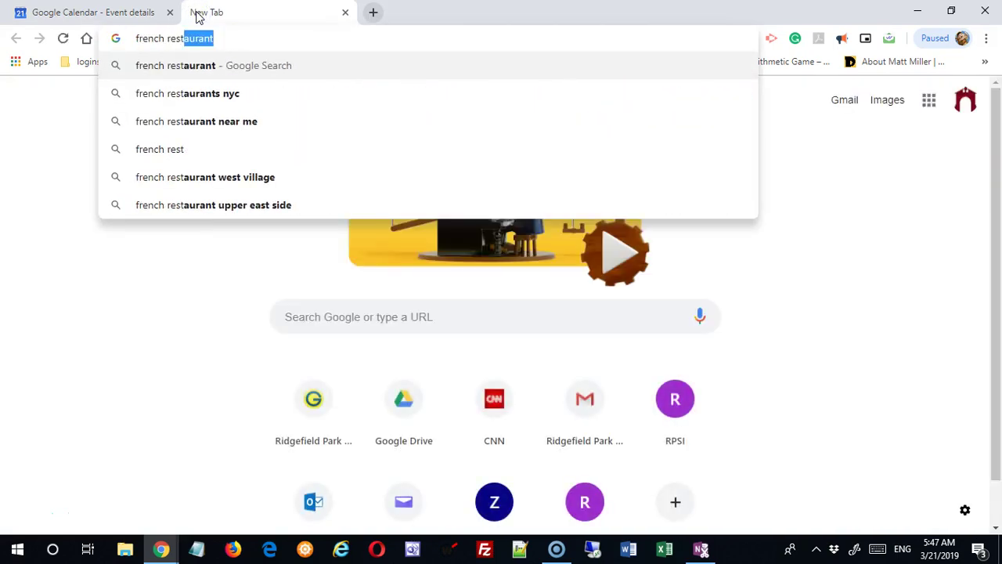
{"action": "key", "text": "Return"}
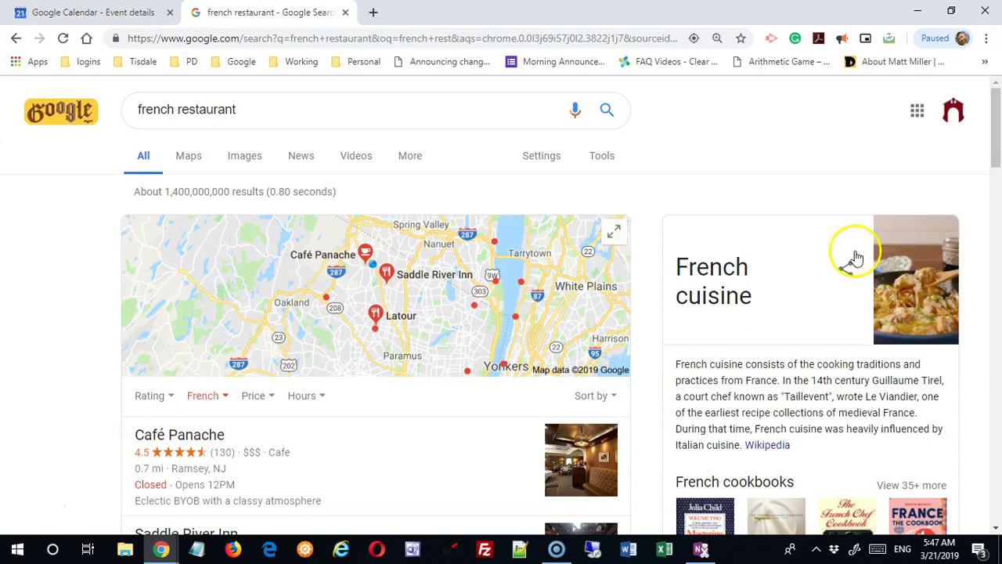
{"action": "left_click", "coordinate": [206, 437]}
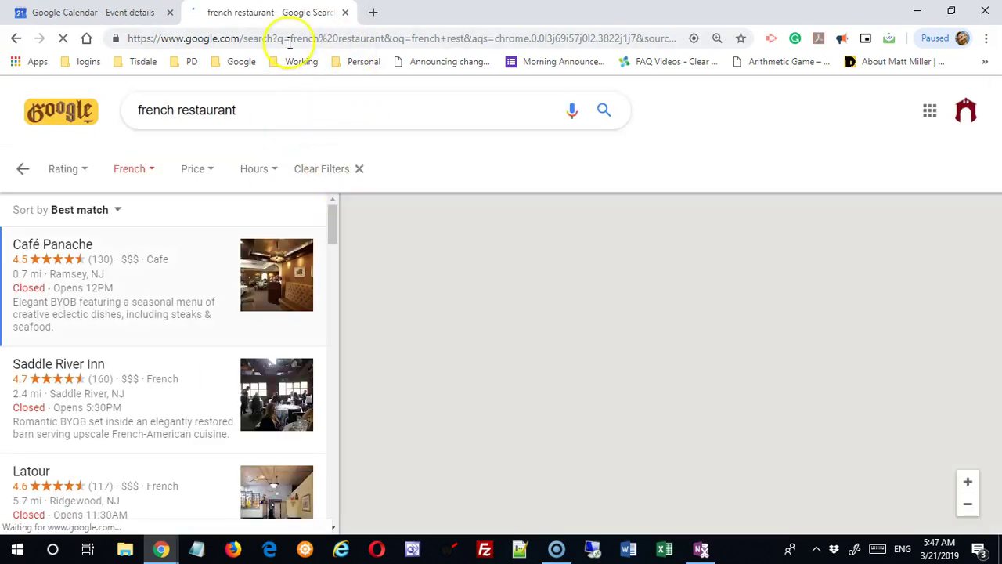
{"action": "left_click", "coordinate": [314, 37]}
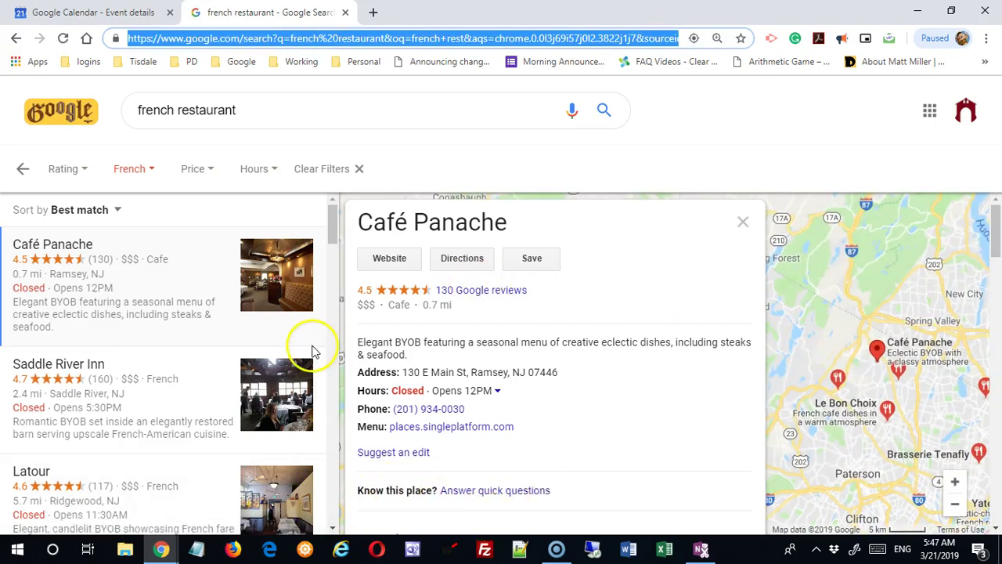
{"action": "left_click", "coordinate": [346, 12]}
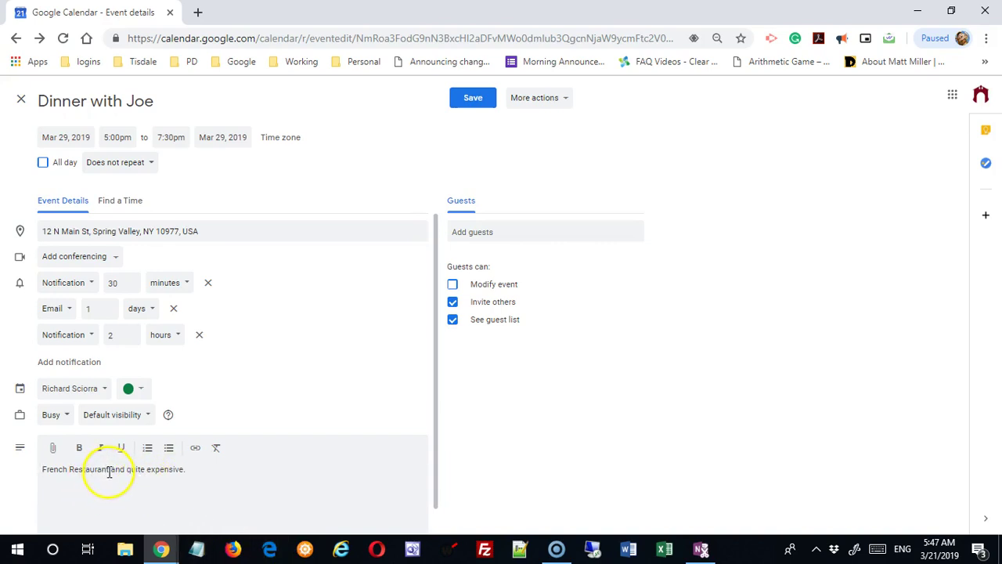
Link 'French Restaurant' in the description to the copied search page and save the event.
{"action": "left_click_drag", "start_coordinate": [91, 470], "coordinate": [23, 467]}
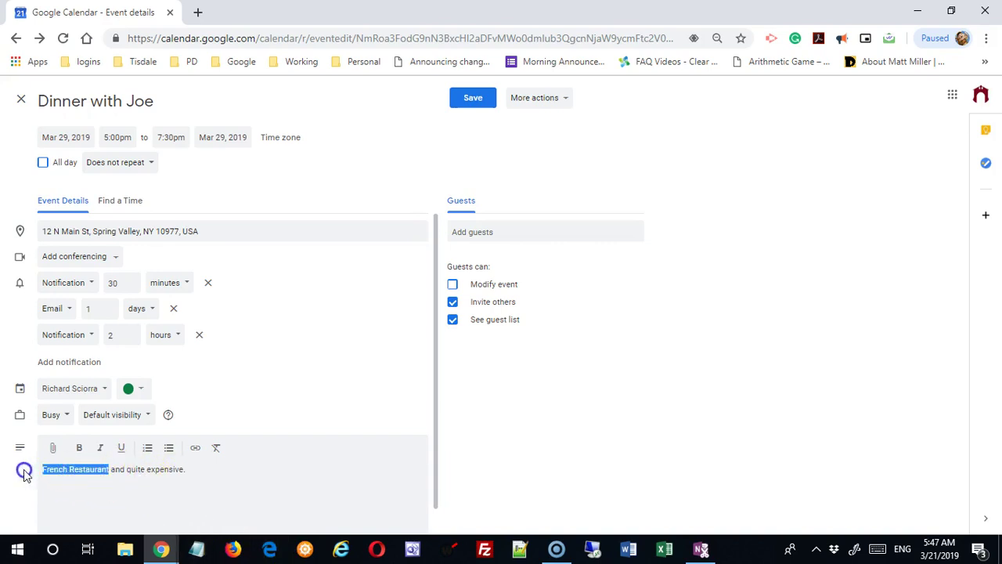
{"action": "left_click", "coordinate": [195, 450]}
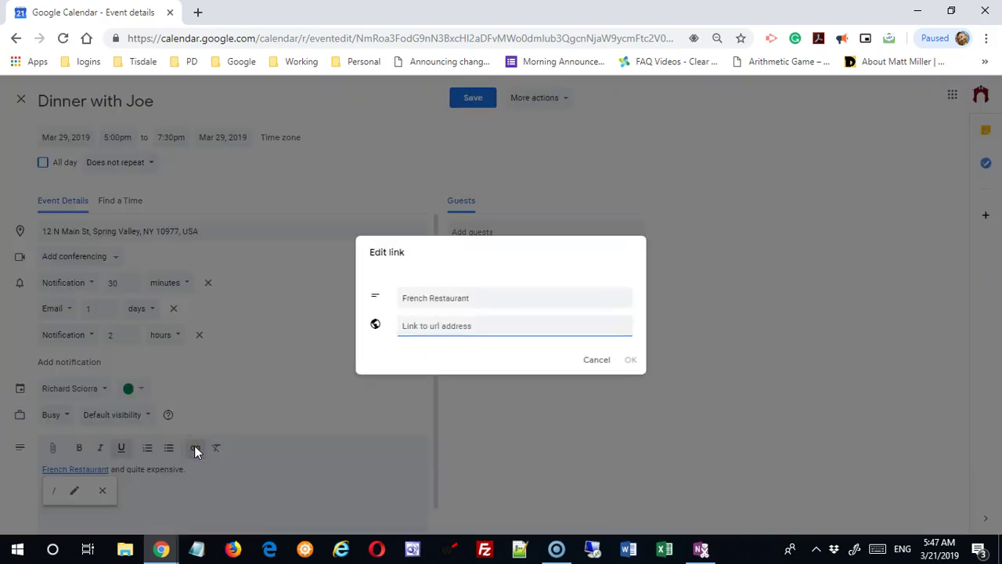
{"action": "key", "text": "ctrl+v"}
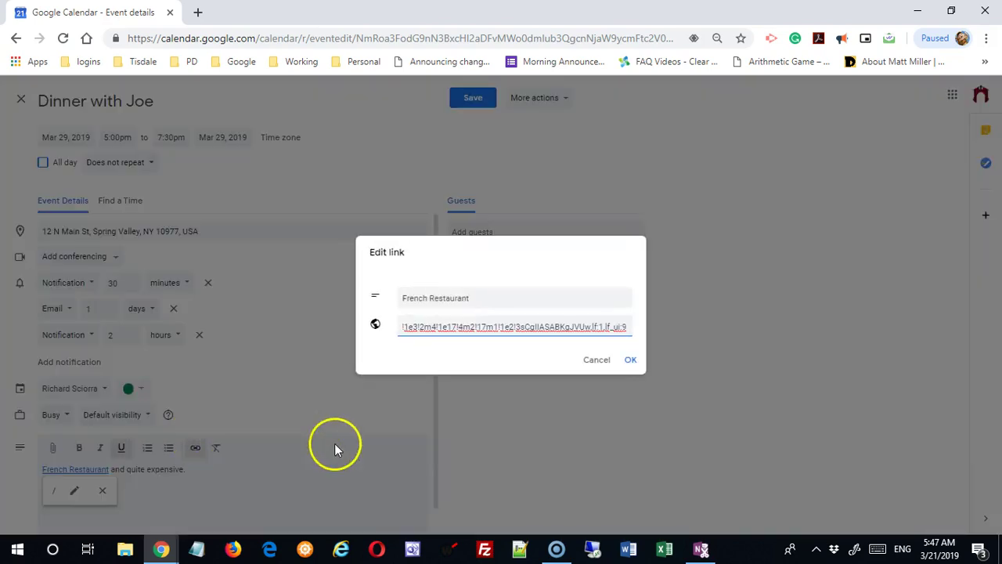
{"action": "left_click", "coordinate": [631, 361]}
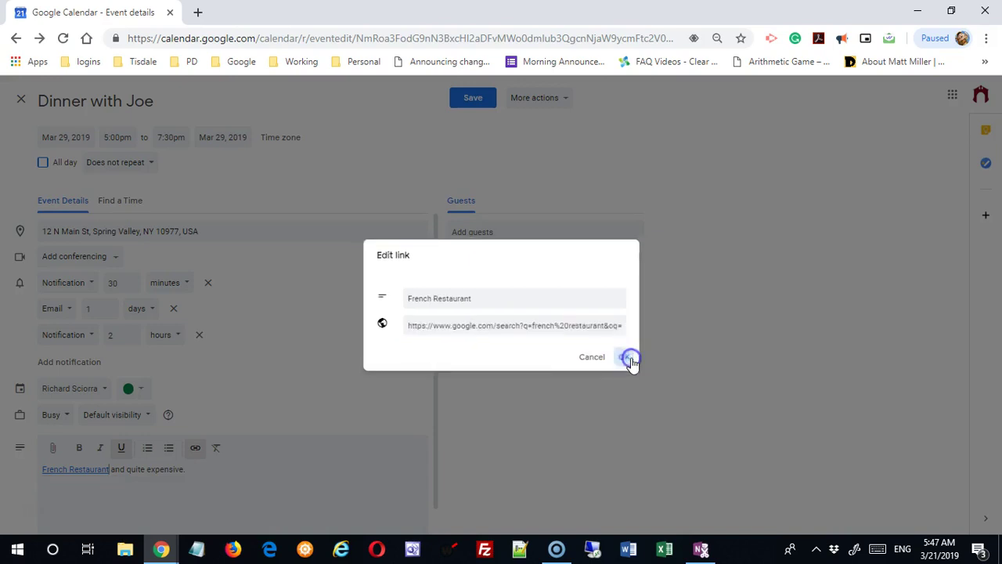
{"action": "left_click", "coordinate": [472, 97]}
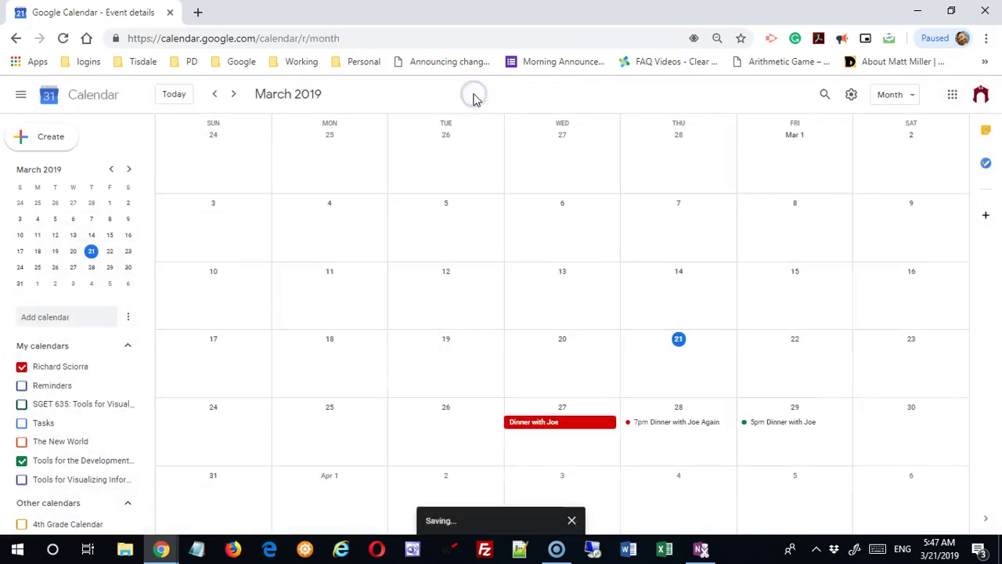
Open the Mar 29 Dinner with Joe details and review its three reminders.
{"action": "left_click", "coordinate": [769, 427]}
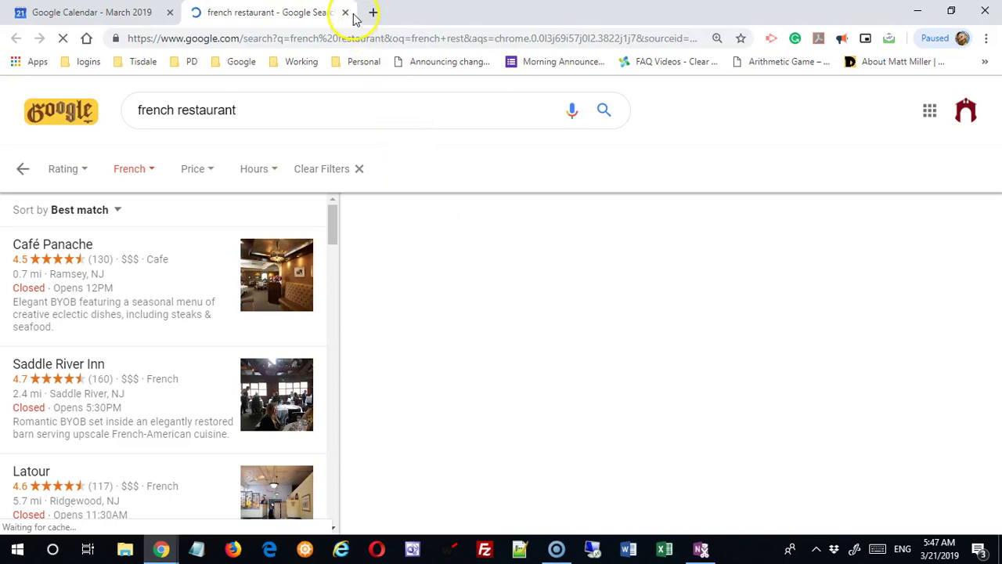
{"action": "key", "text": "ctrl+w"}
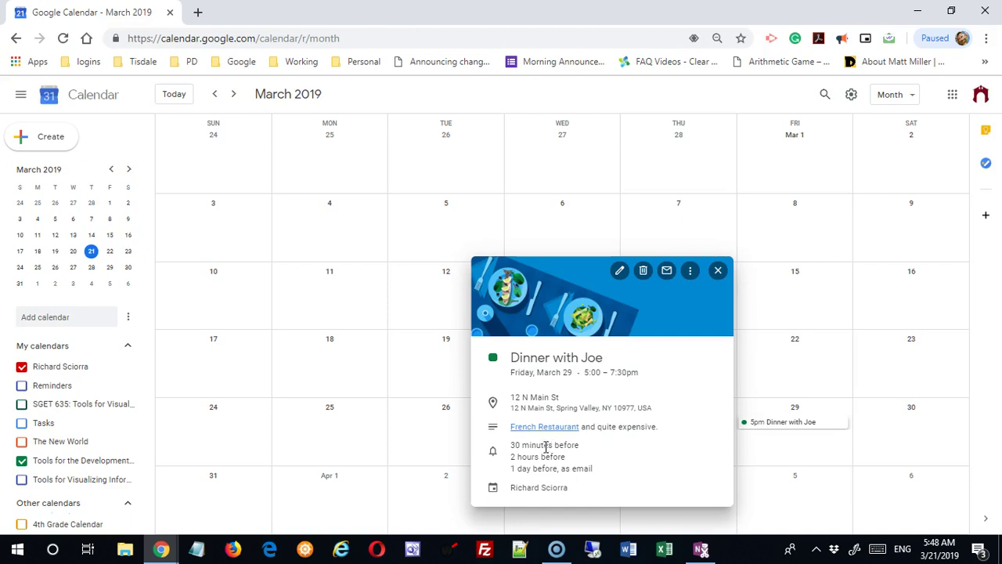
{"action": "left_click_drag", "start_coordinate": [529, 444], "coordinate": [534, 470]}
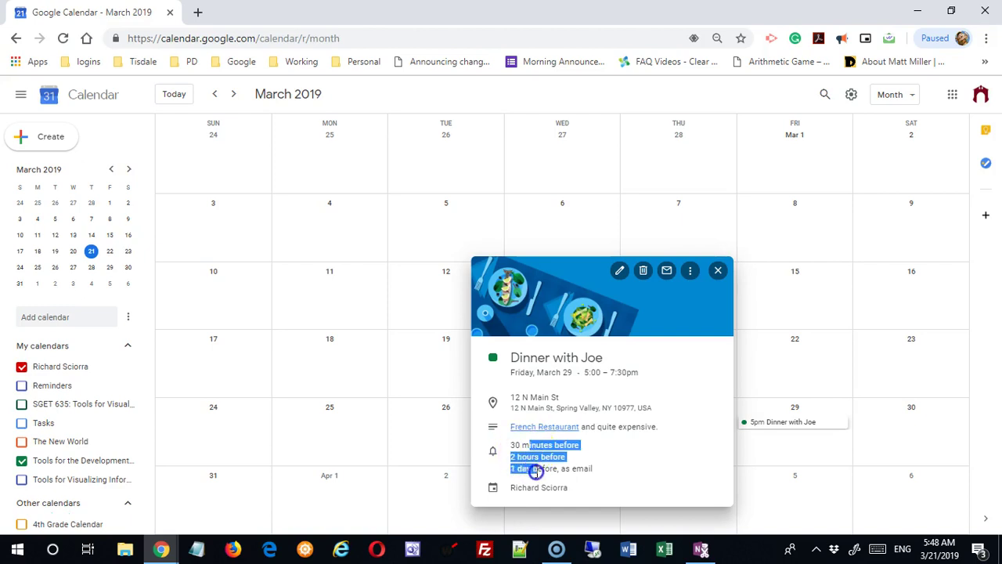
Attach the 'Final Stable Syllable' slides copy from My Drive to Dinner with Joe.
{"action": "left_click", "coordinate": [620, 270]}
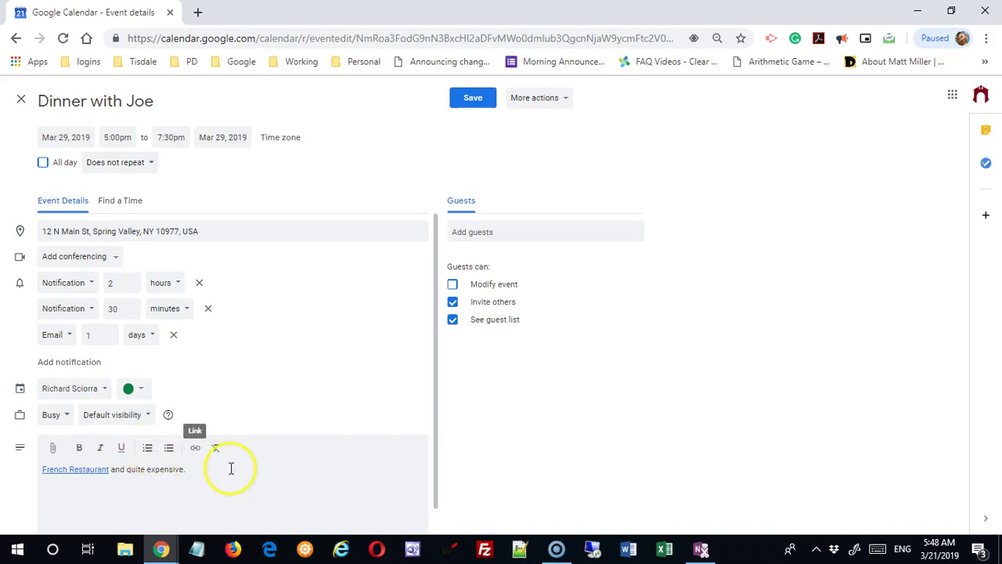
{"action": "left_click", "coordinate": [53, 451]}
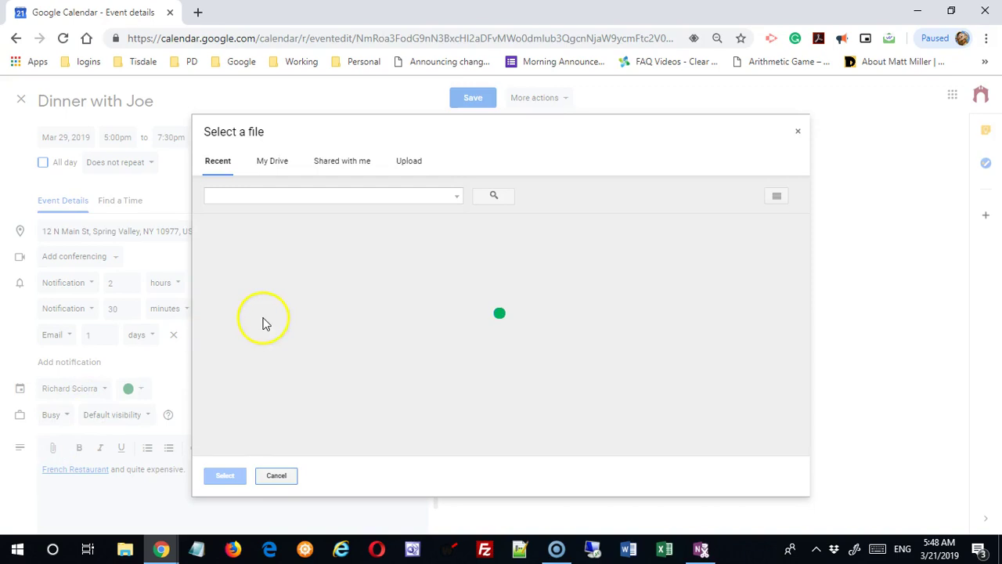
{"action": "left_click", "coordinate": [280, 166]}
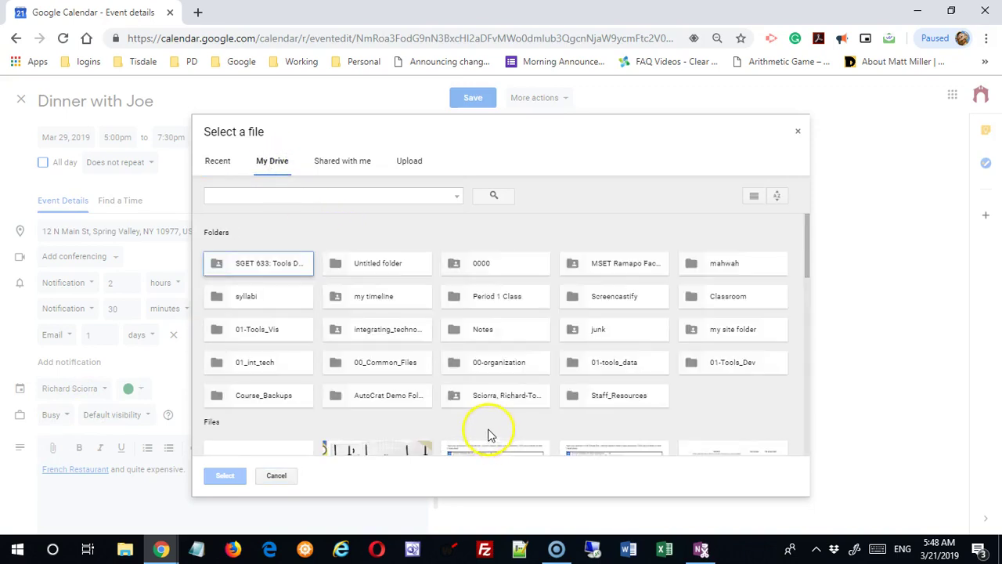
{"action": "left_click_drag", "start_coordinate": [806, 274], "coordinate": [813, 343]}
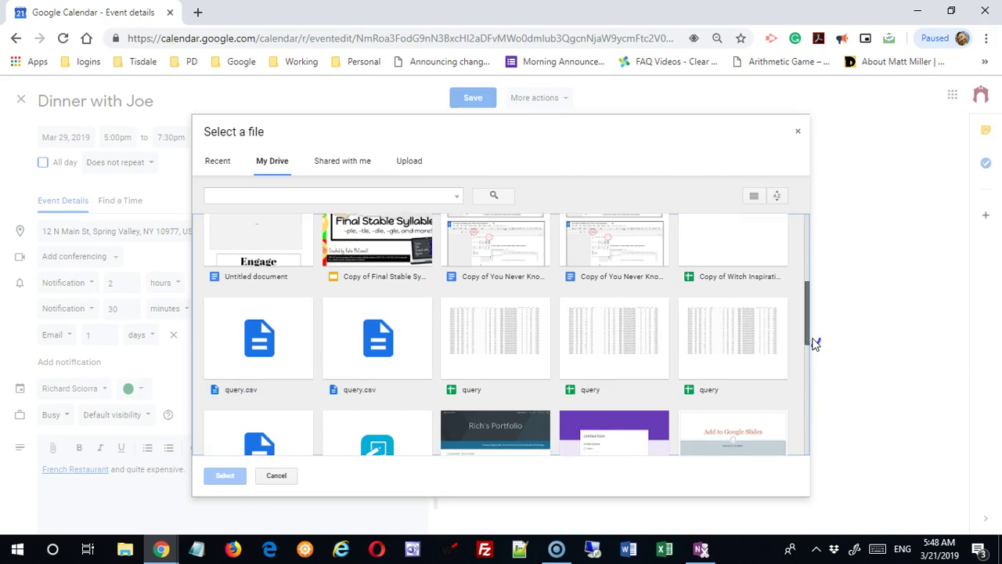
{"action": "left_click", "coordinate": [375, 248]}
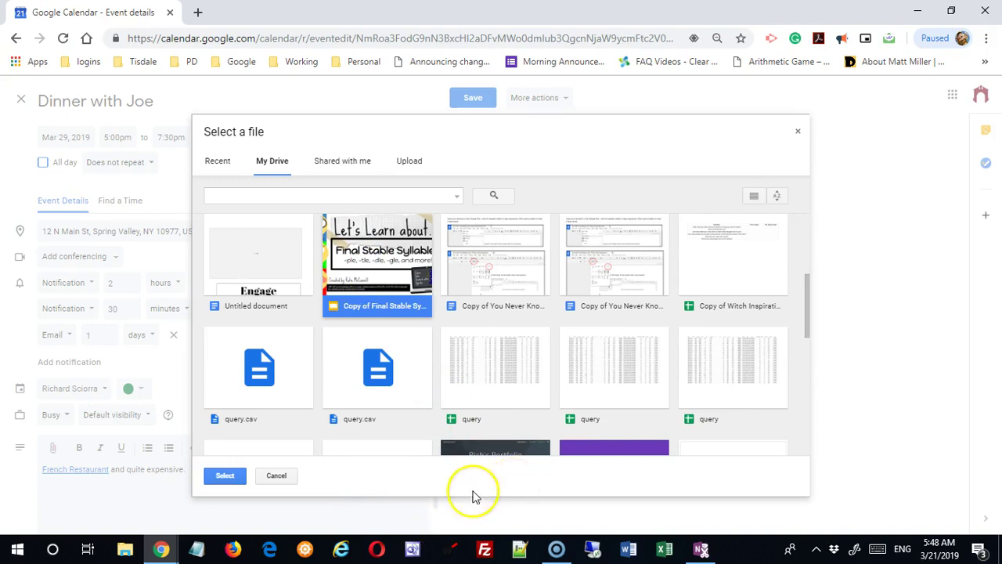
{"action": "left_click", "coordinate": [226, 475]}
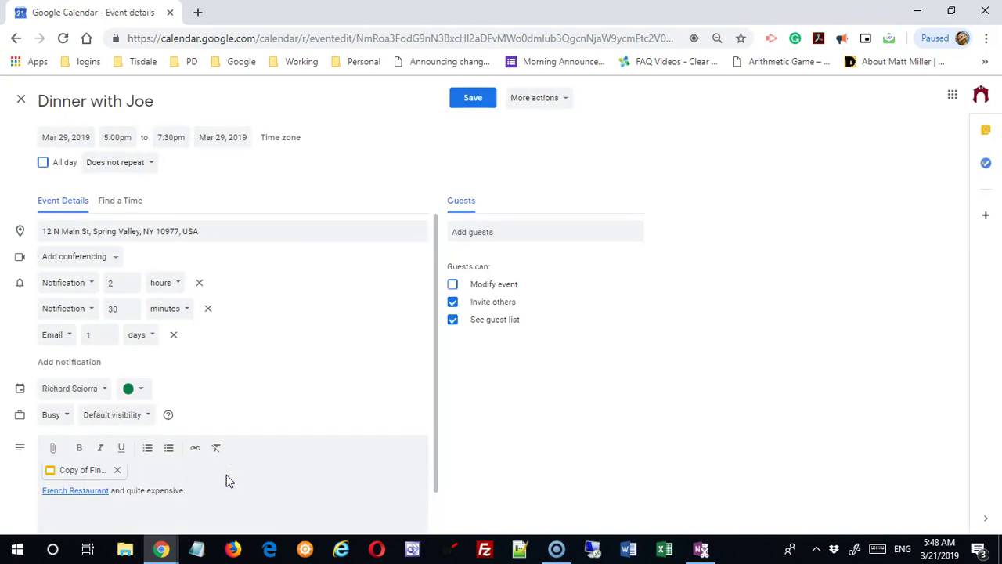
Save the event with its attached slides and reopen Dinner with Joe for editing.
{"action": "left_click", "coordinate": [475, 99]}
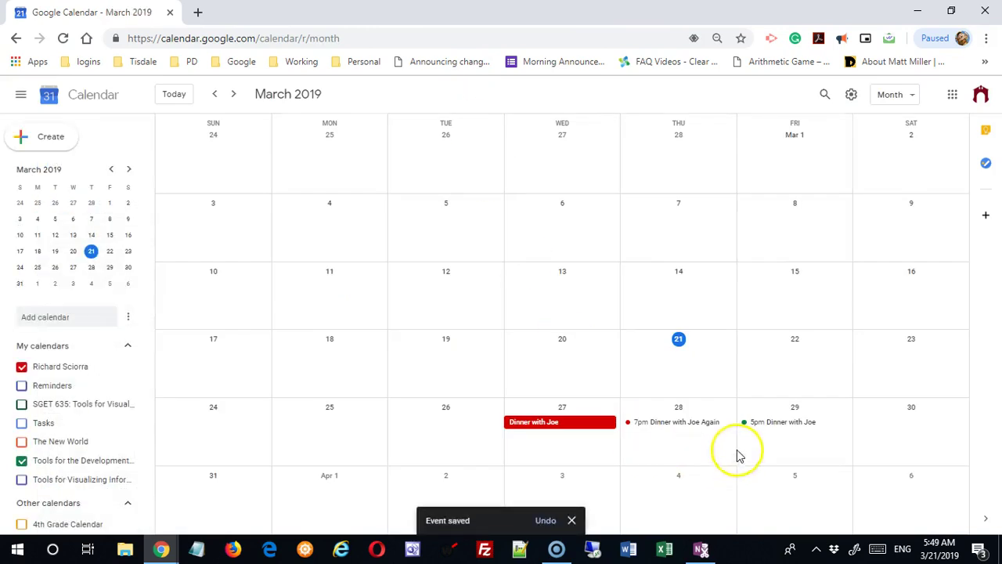
{"action": "left_click", "coordinate": [769, 421]}
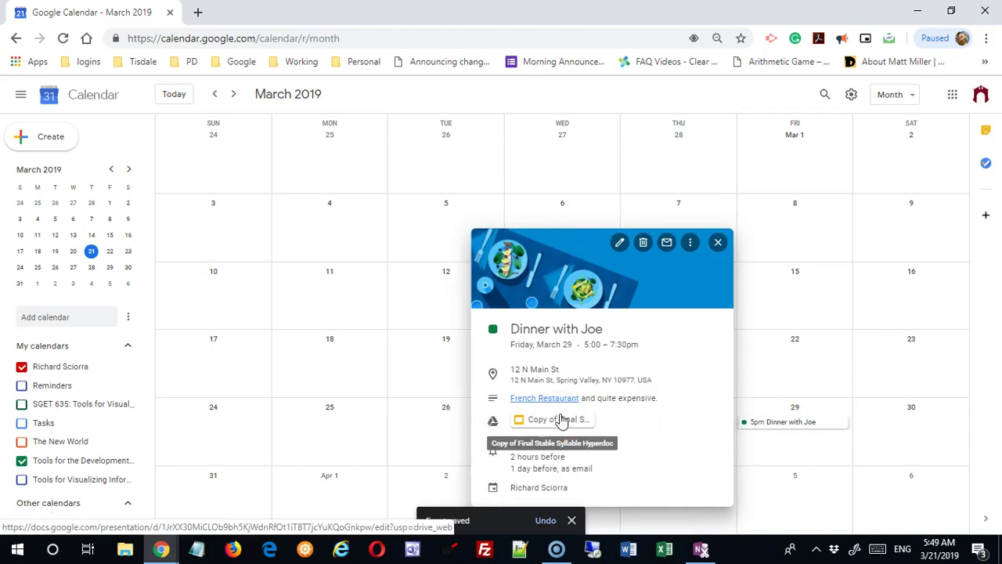
{"action": "left_click", "coordinate": [619, 242]}
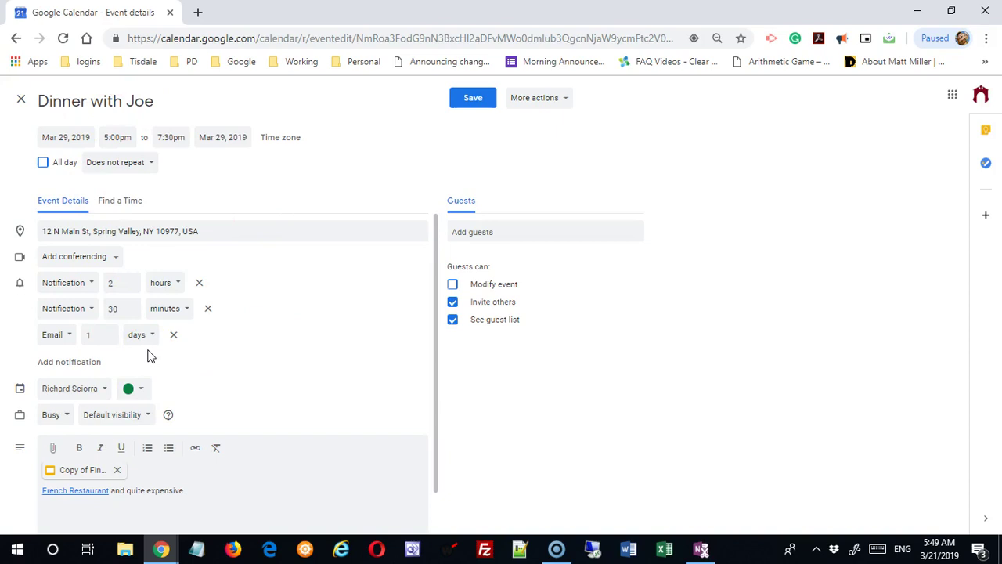
{"action": "left_click", "coordinate": [352, 172]}
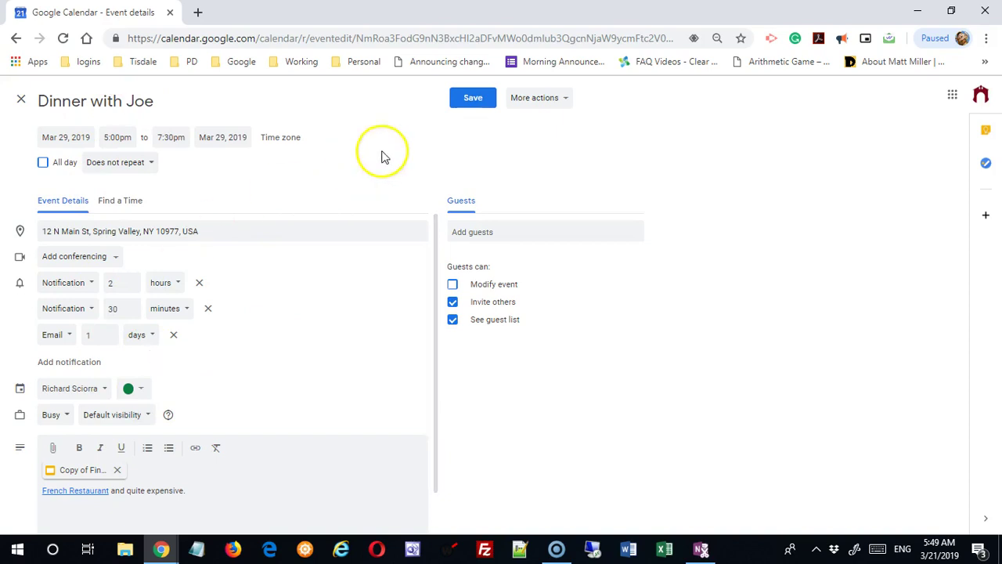